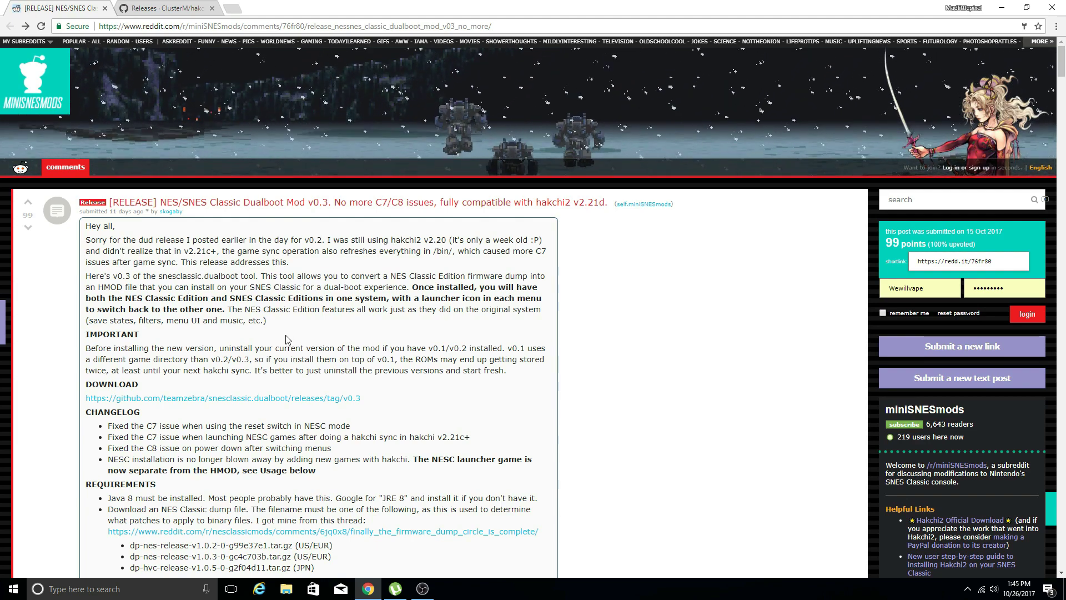
Scroll back to the Requirements list and highlight 'dp-nes-release-v1.0.2-0-g99e37e1.tar.gz'
scroll(336, 260, down, 2)
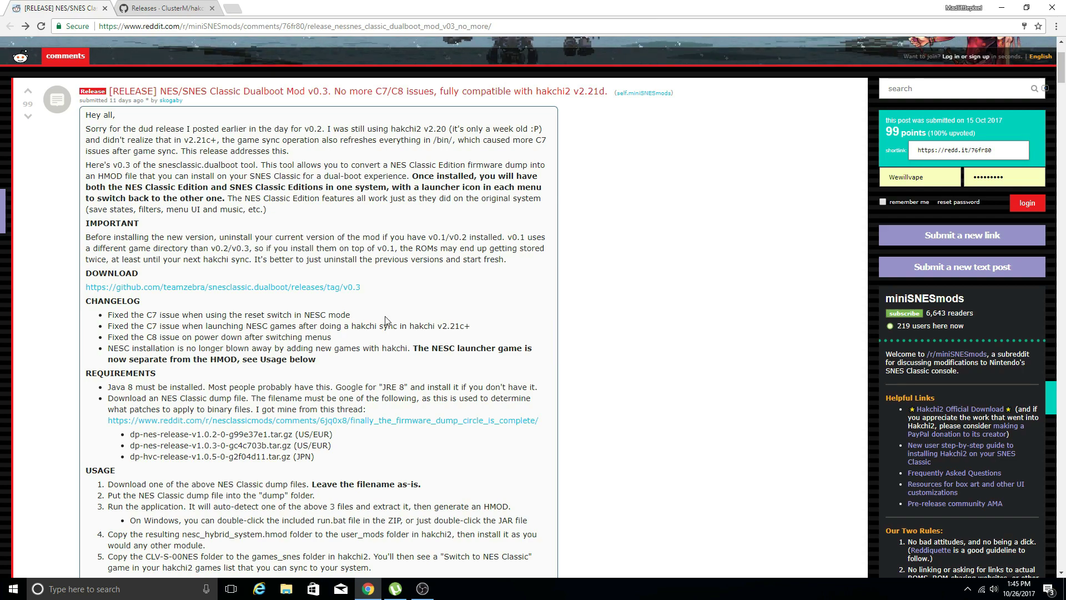
scroll(382, 318, down, 2)
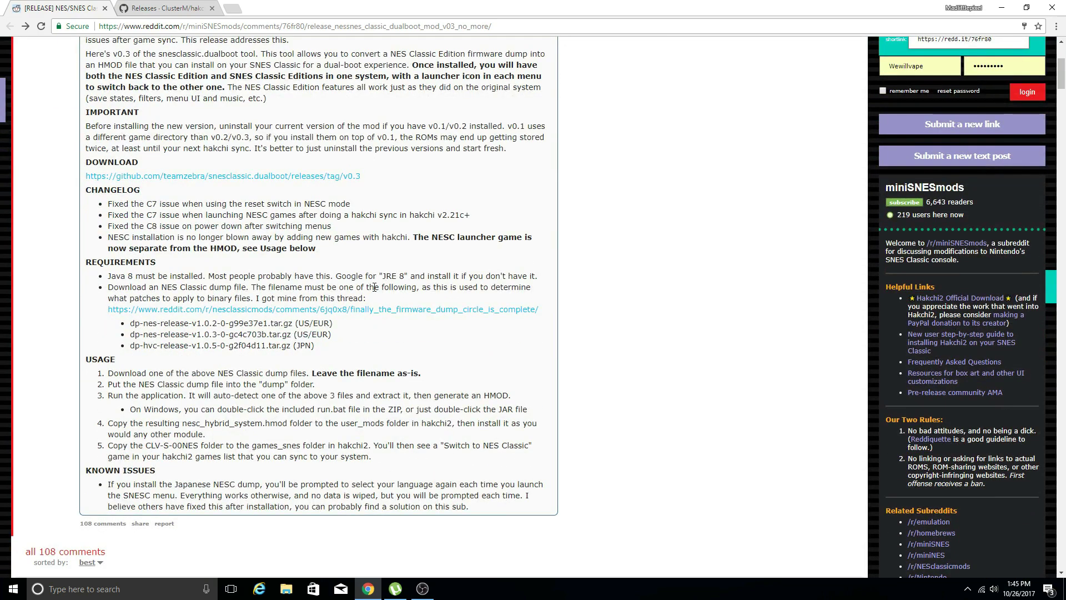
scroll(374, 287, up, 3)
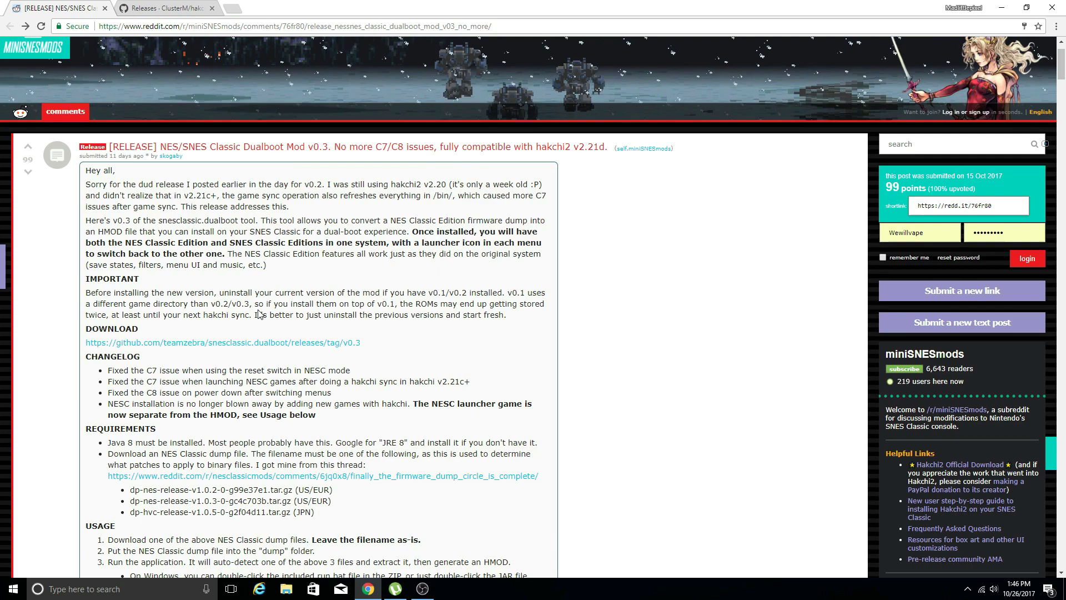
scroll(136, 143, down, 1)
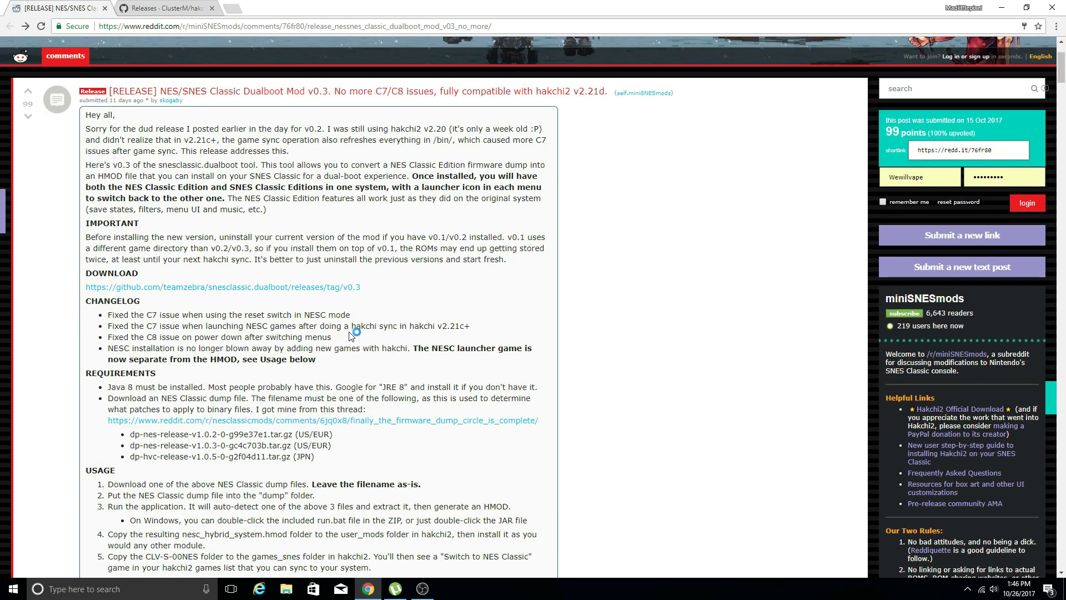
scroll(333, 321, down, 9)
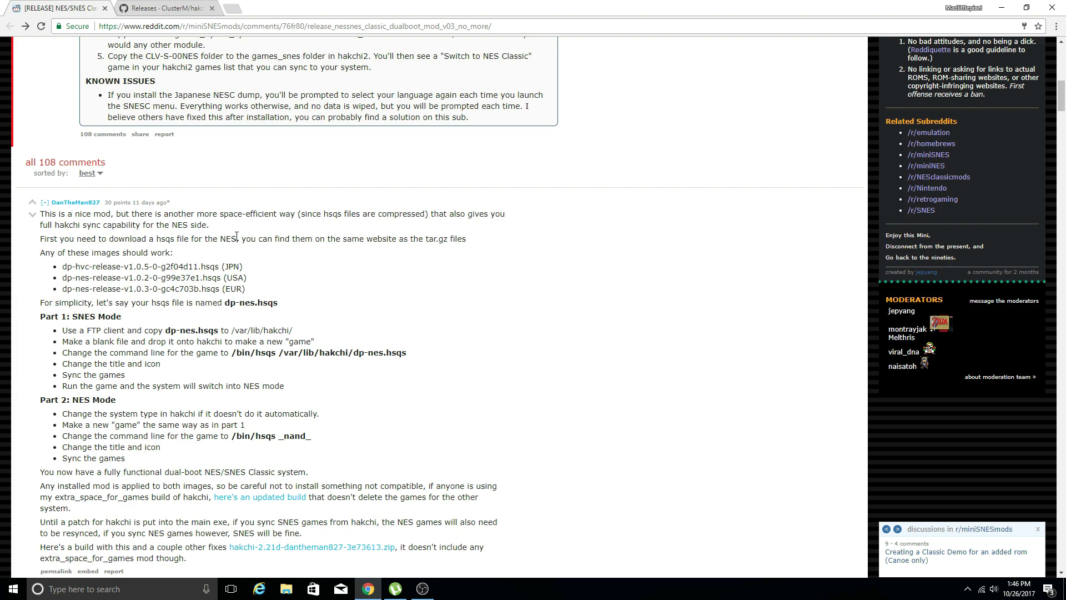
scroll(236, 236, up, 15)
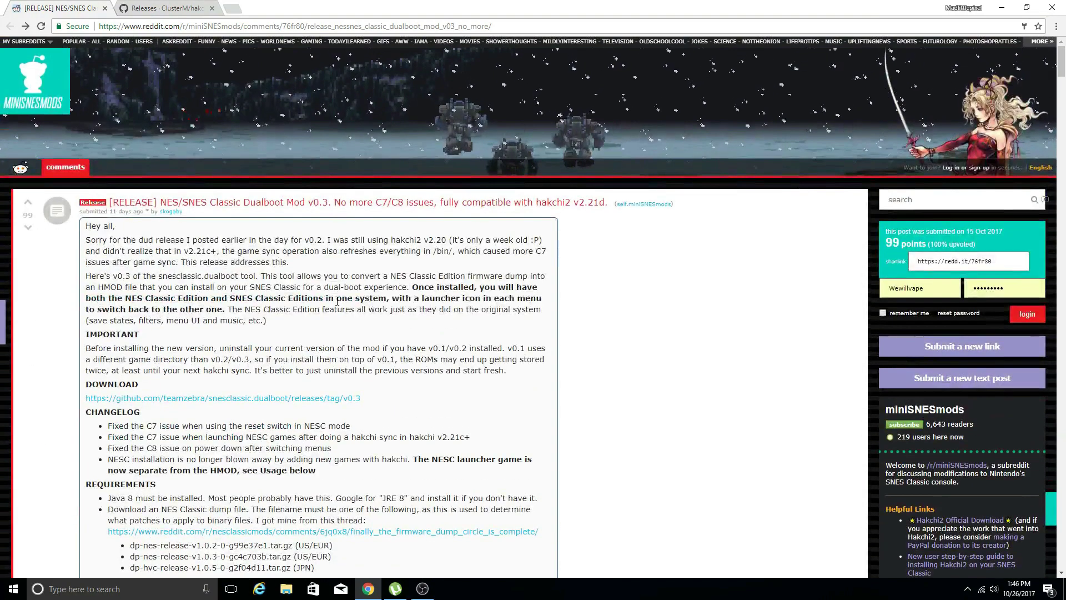
scroll(276, 309, down, 1)
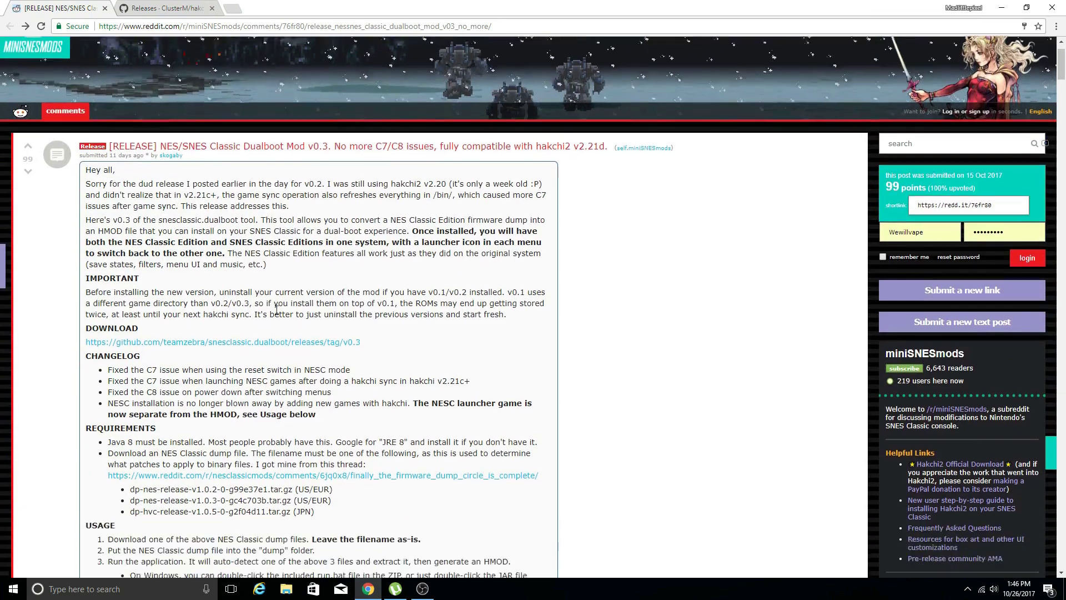
scroll(277, 309, down, 8)
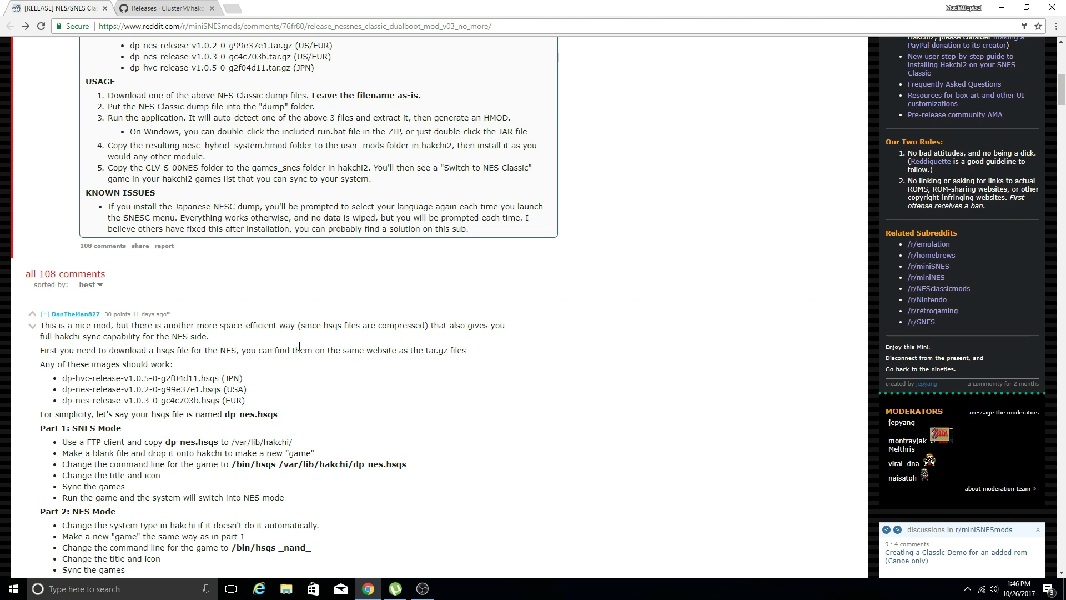
scroll(299, 346, down, 1)
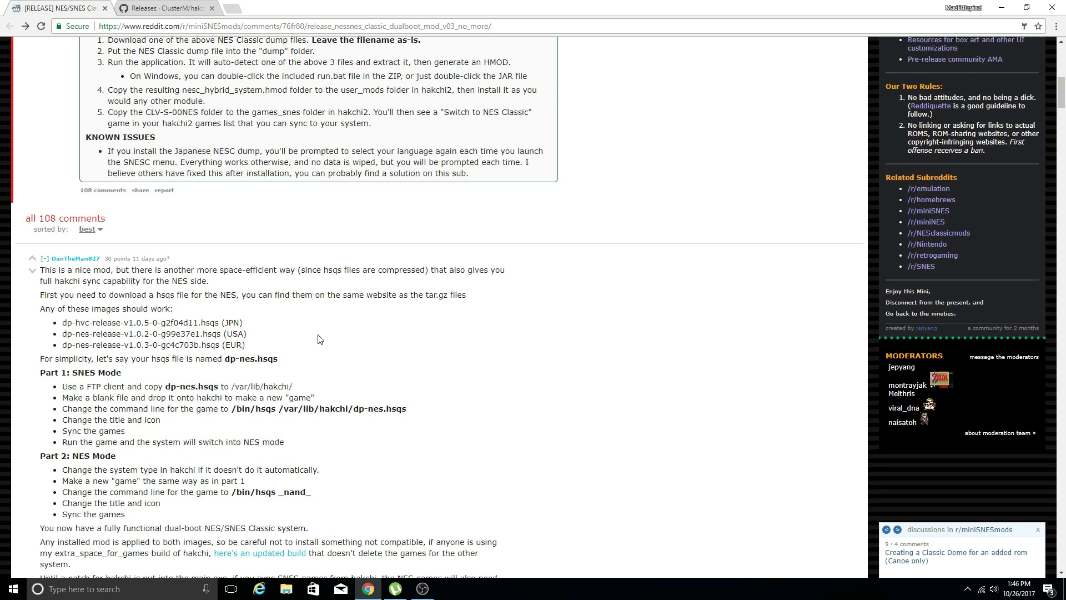
scroll(314, 354, up, 6)
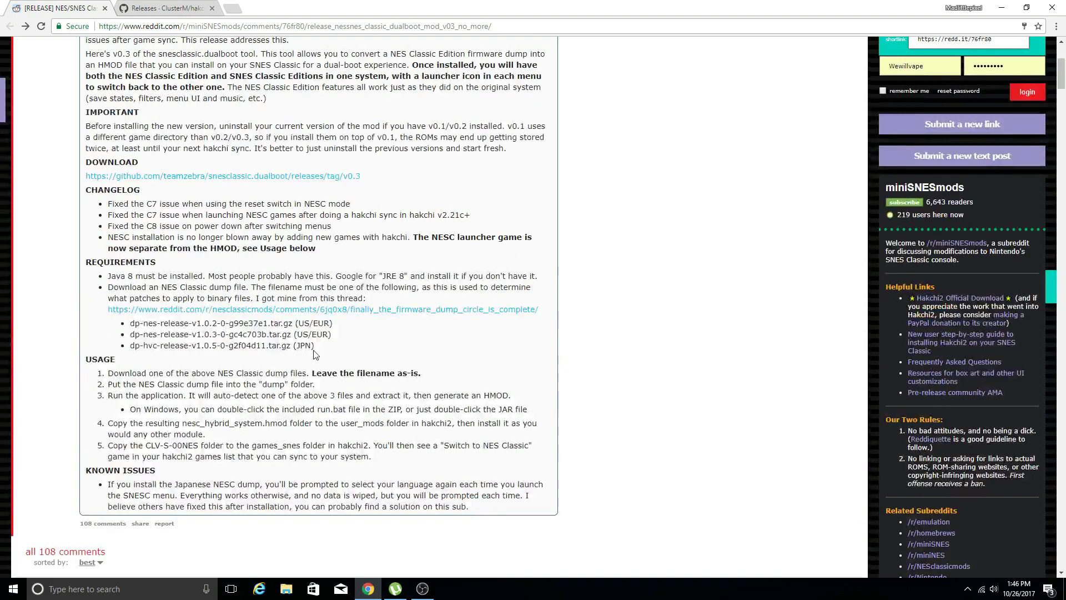
scroll(314, 354, up, 4)
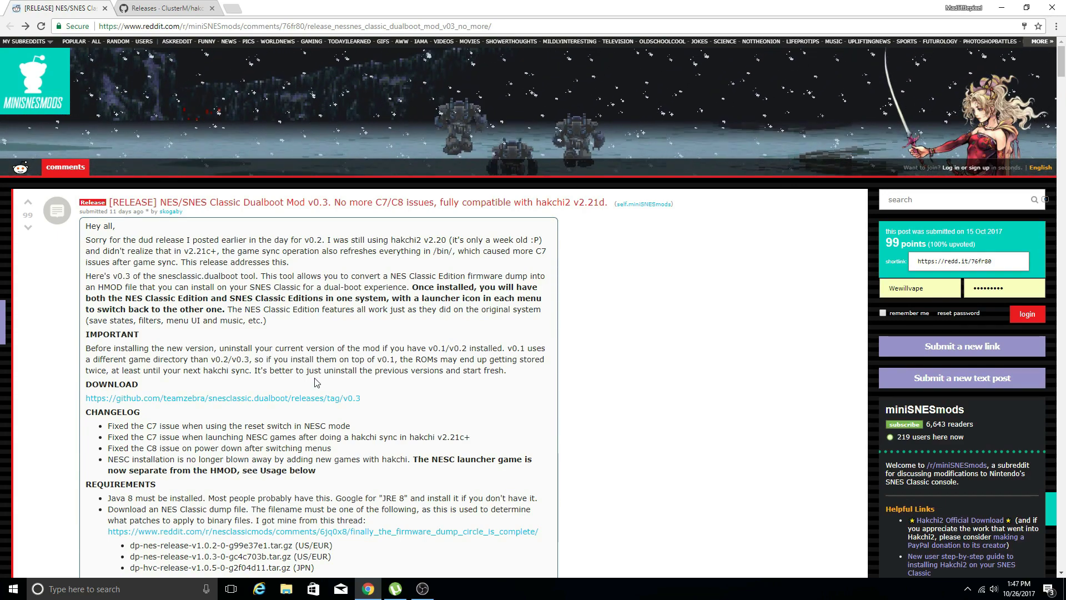
scroll(288, 367, down, 1)
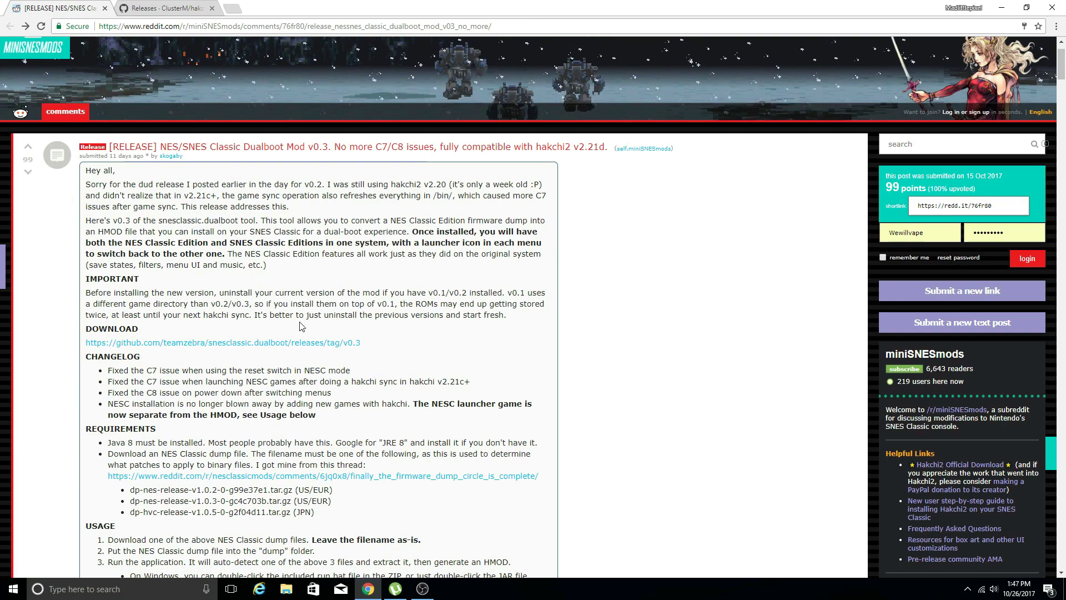
scroll(231, 376, down, 2)
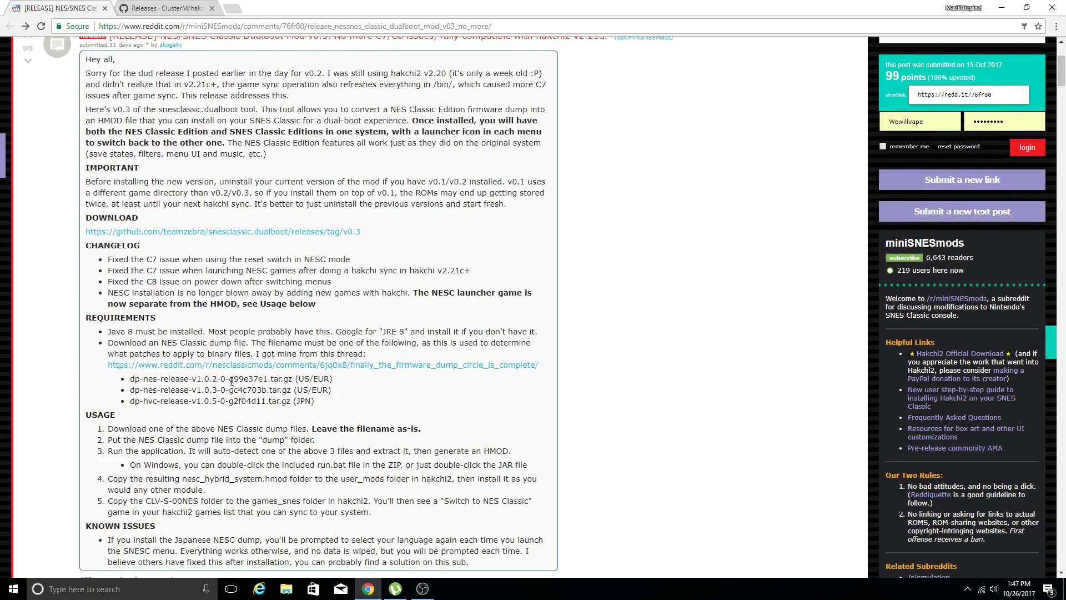
scroll(177, 314, down, 1)
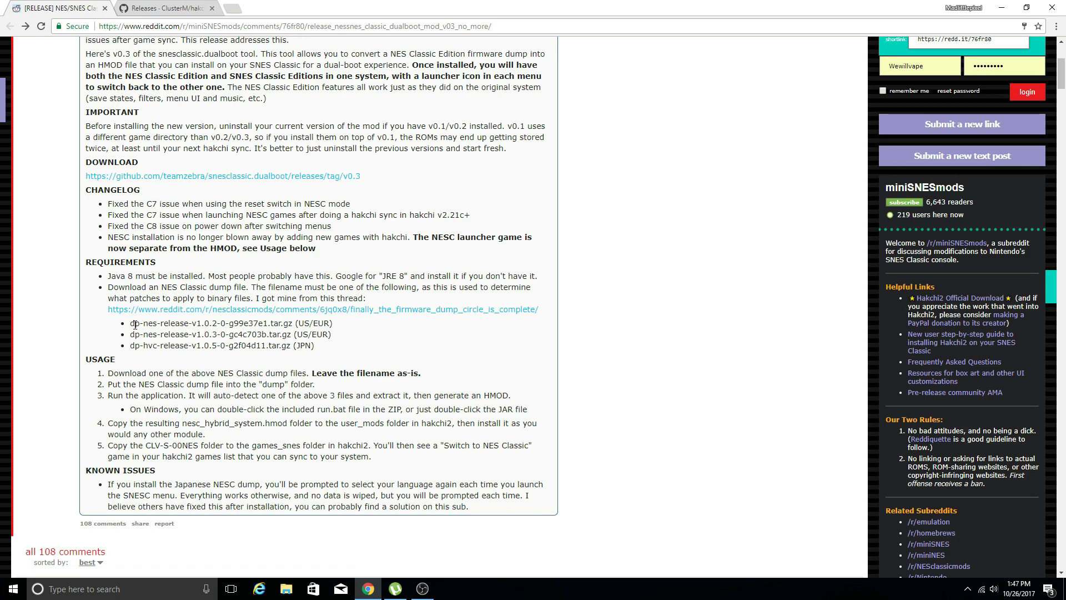
drag(134, 325, 347, 323)
Clear the page selection, minimize Chrome, and open the hakchi2 folder on the desktop
click(373, 334)
click(997, 7)
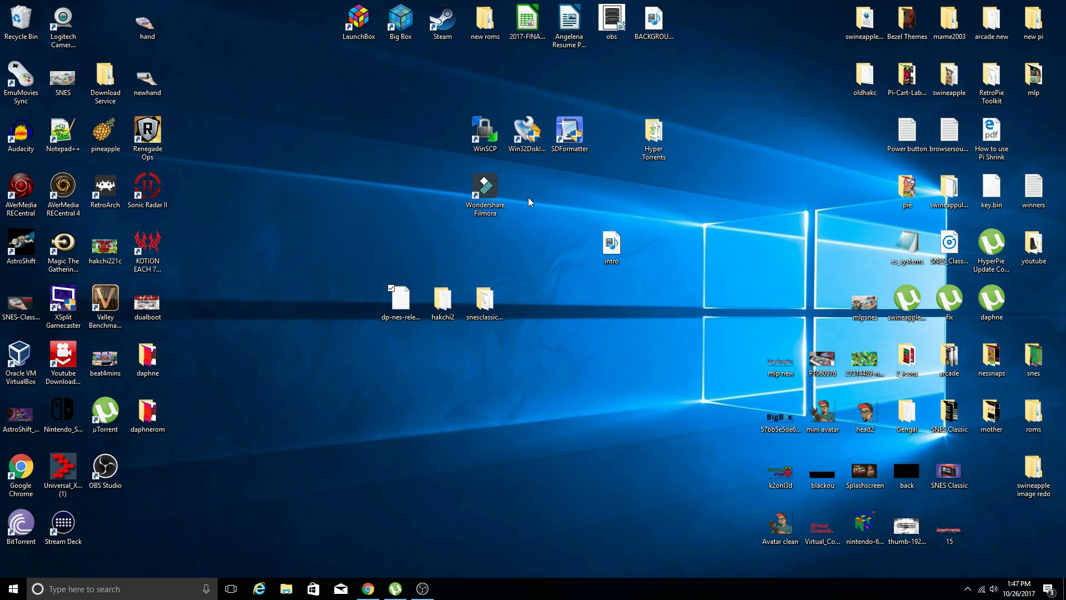
click(445, 299)
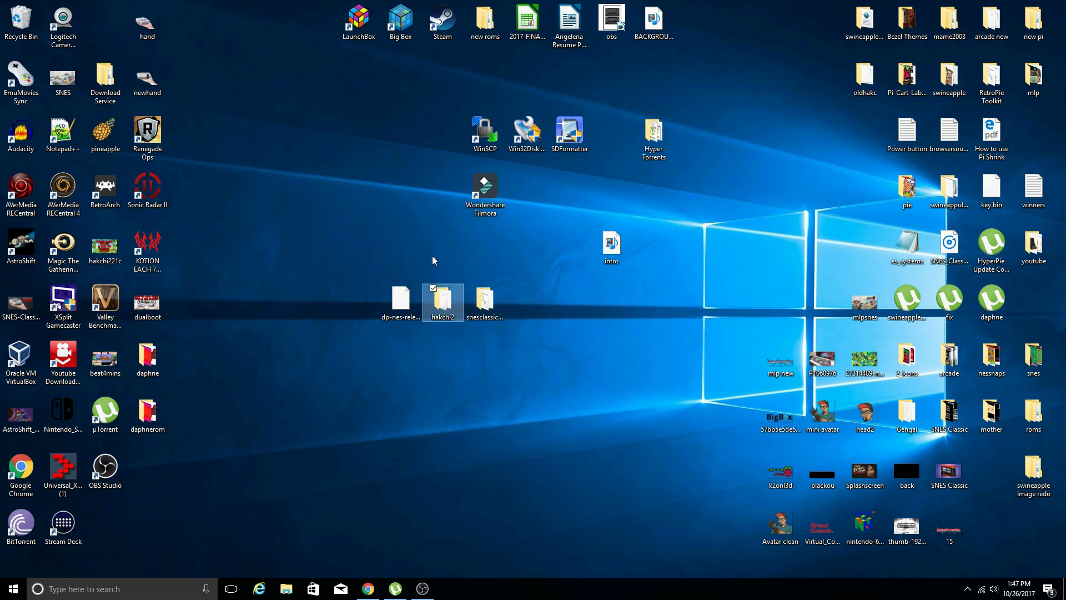
double_click(448, 307)
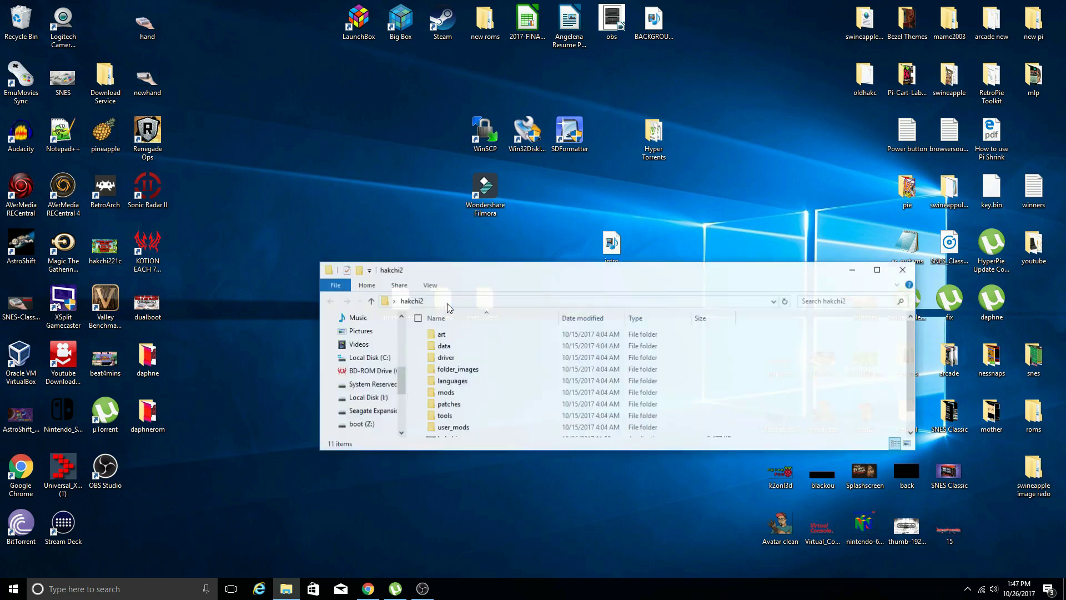
Launch hakchi, choose SNES (USA/Europe), and dismiss the Hello message
double_click(478, 419)
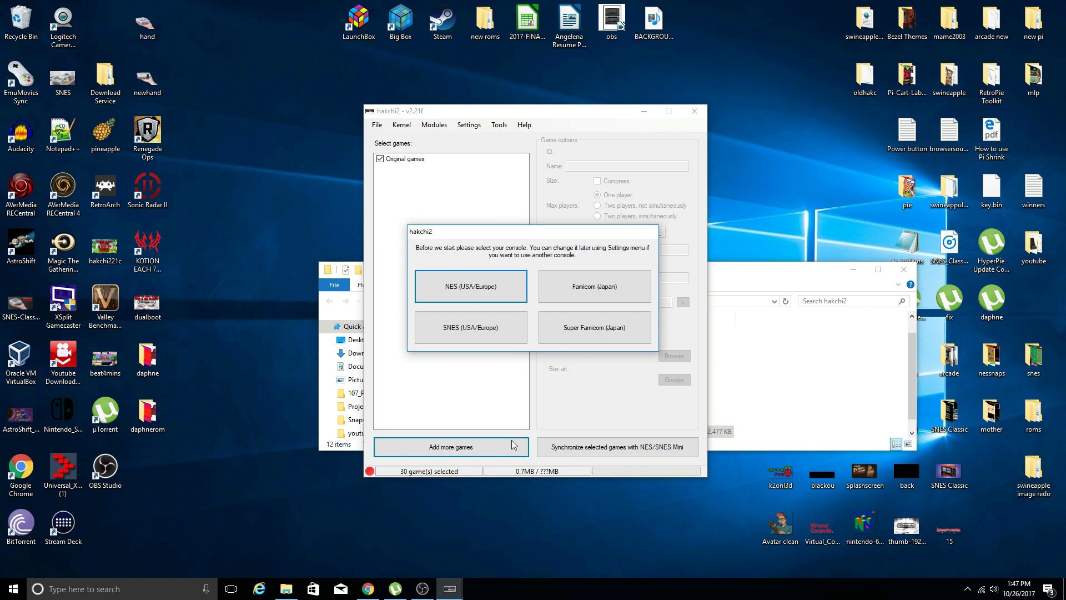
click(465, 332)
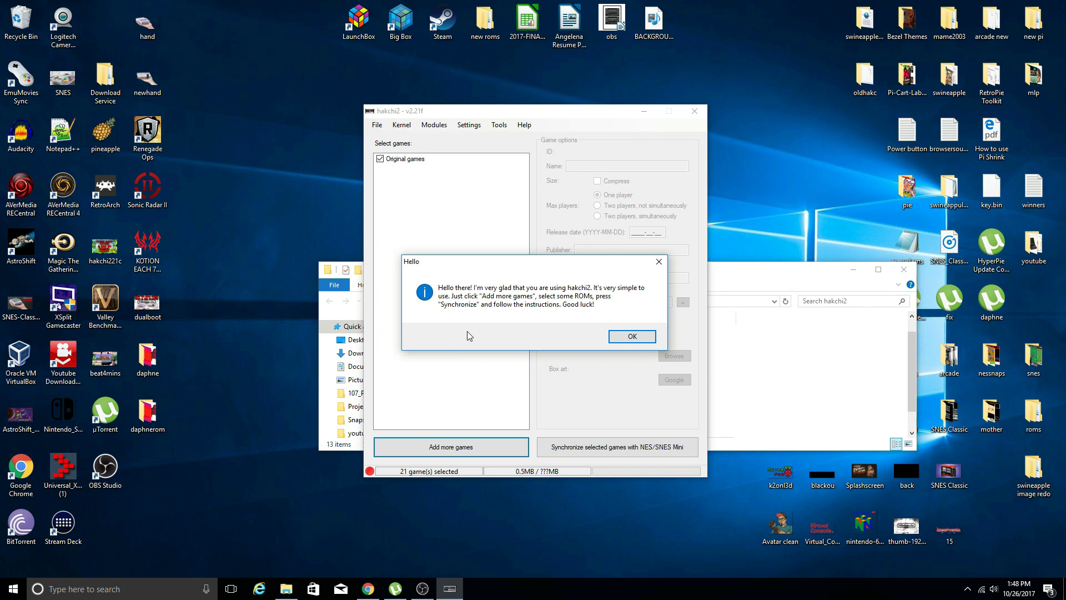
click(632, 337)
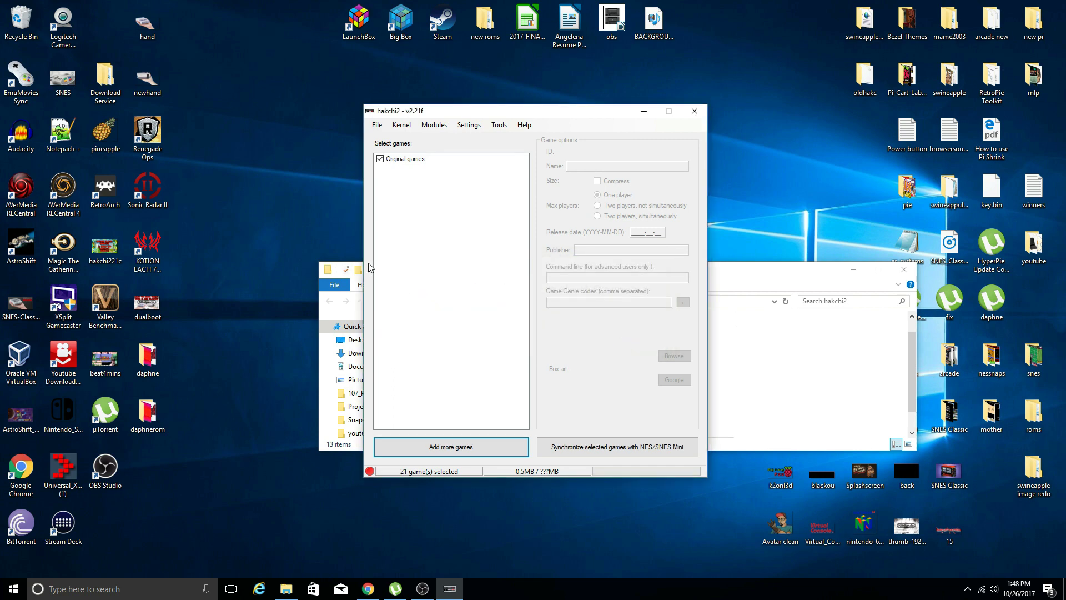
Run Kernel > Flash custom kernel and confirm with Yes
click(400, 126)
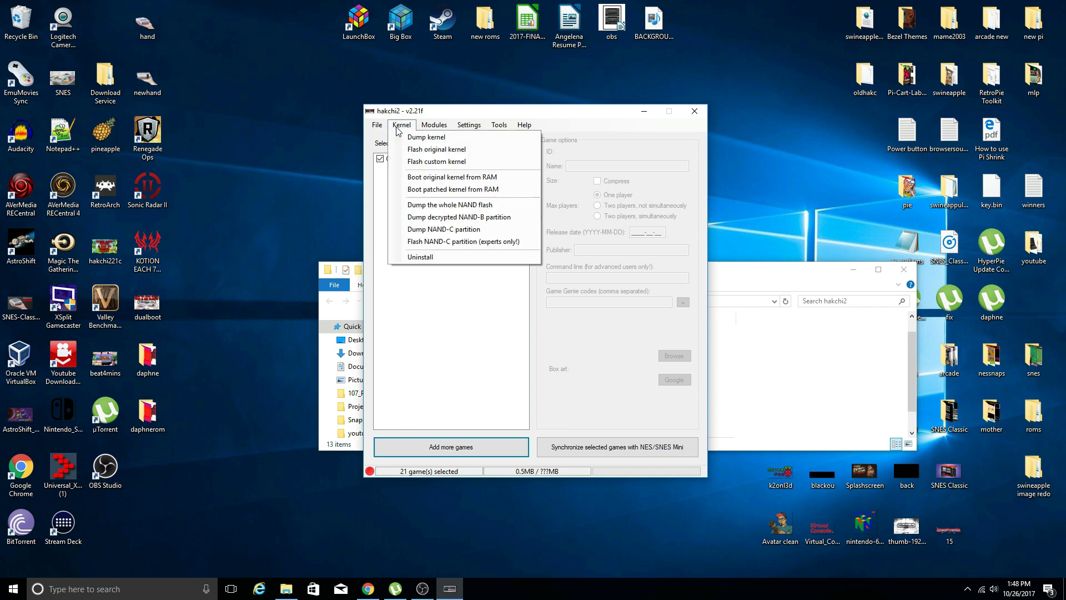
click(423, 162)
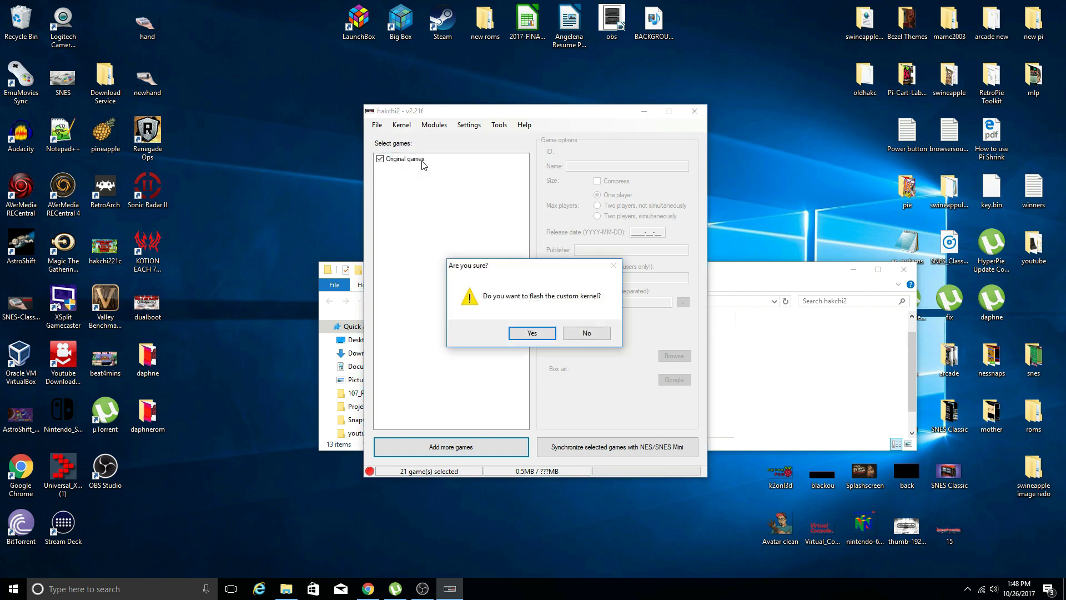
click(540, 337)
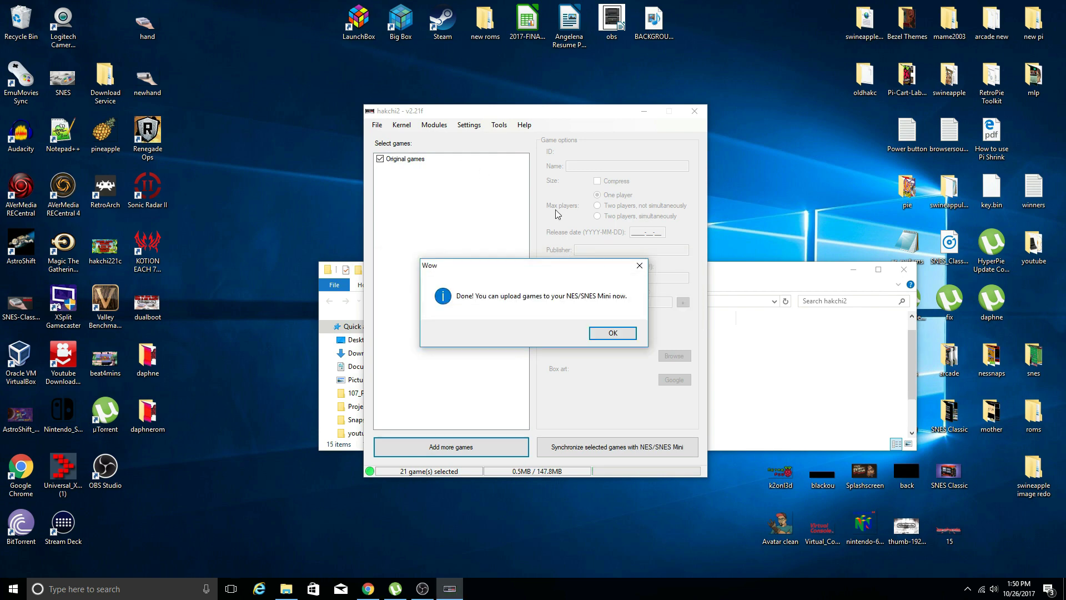
Close the Wow completion message and bring the hakchi2 Explorer window forward
click(592, 336)
click(770, 401)
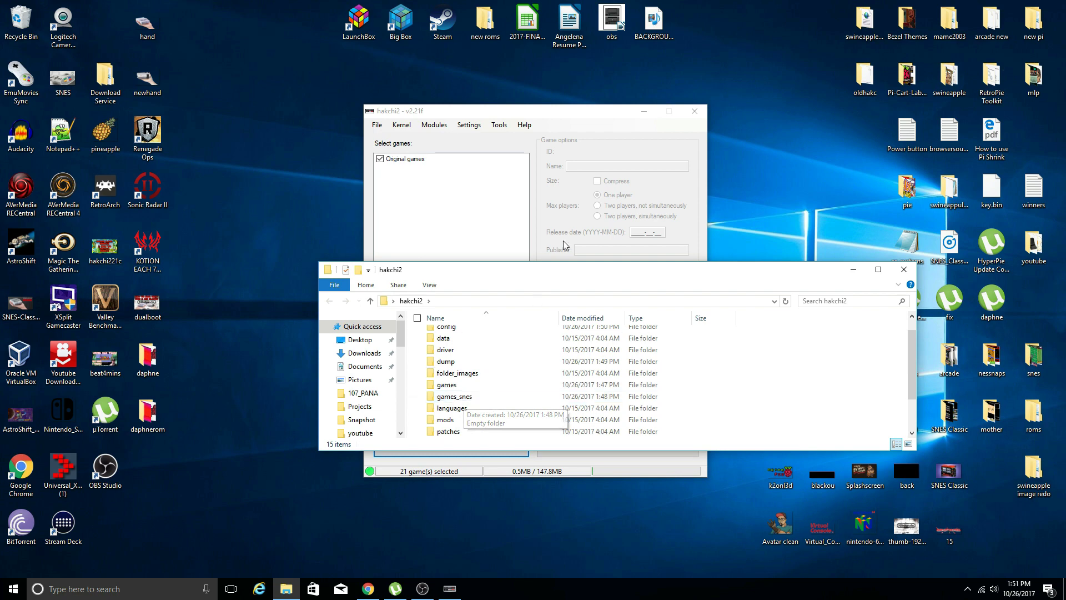
Minimize hakchi2 and move the folder window to the top of the screen
click(643, 113)
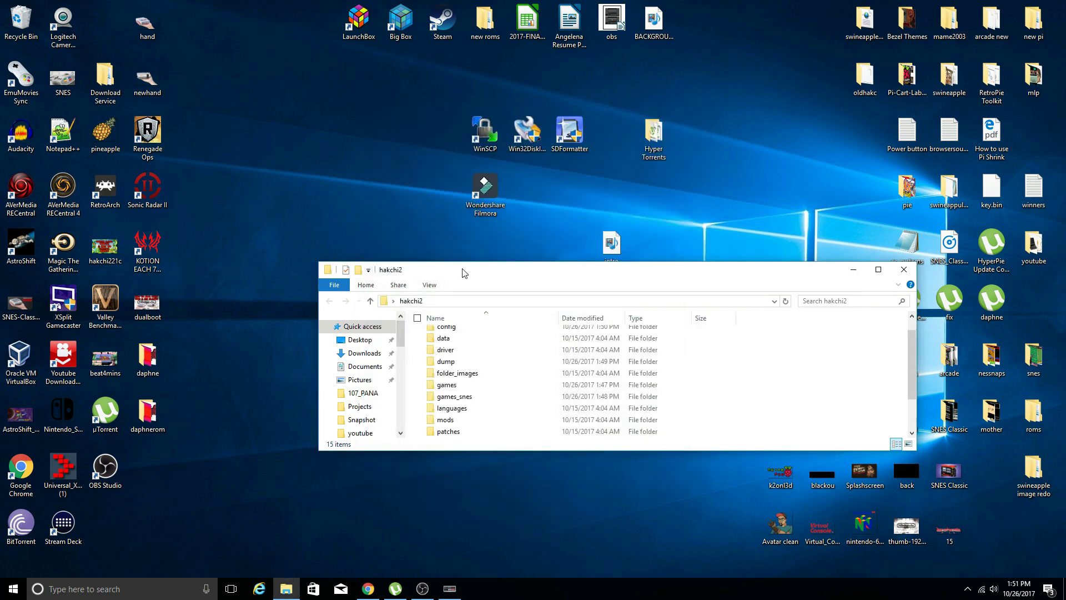
drag(464, 274, 359, 355)
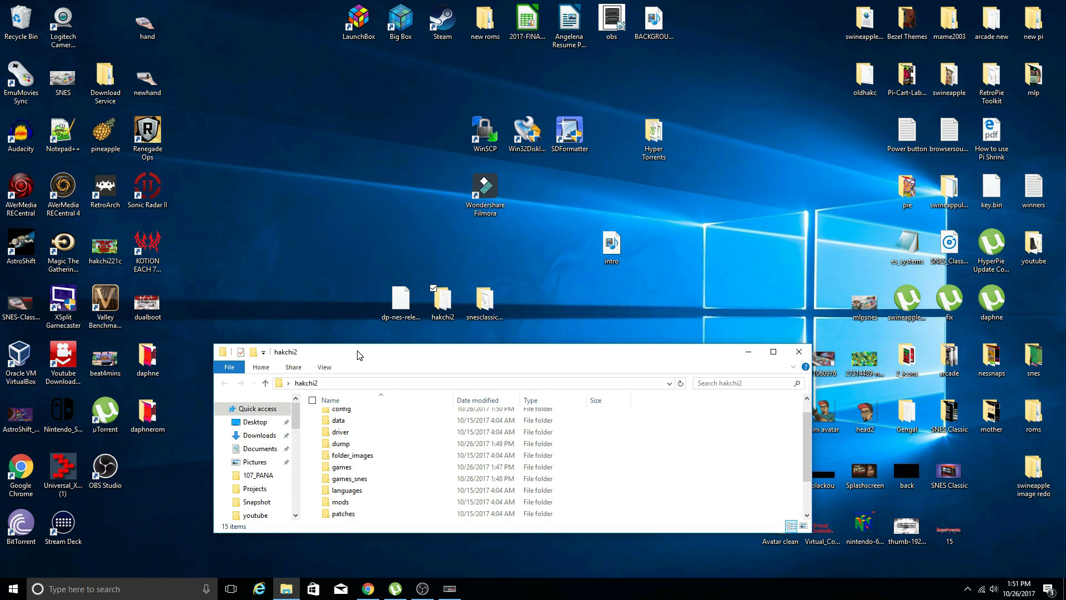
drag(359, 355, 336, 344)
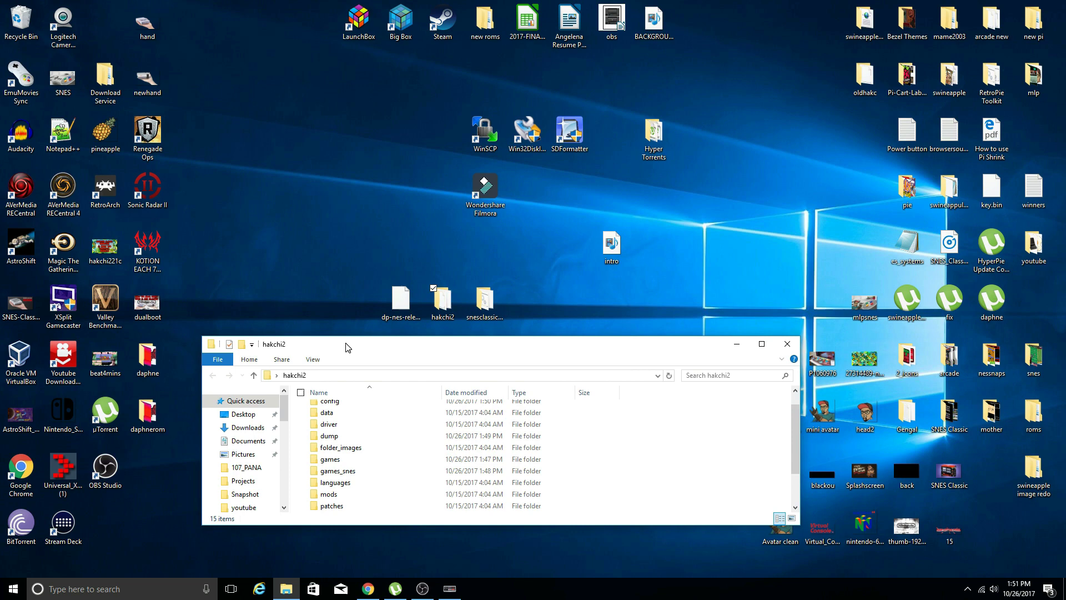
drag(346, 347, 436, 91)
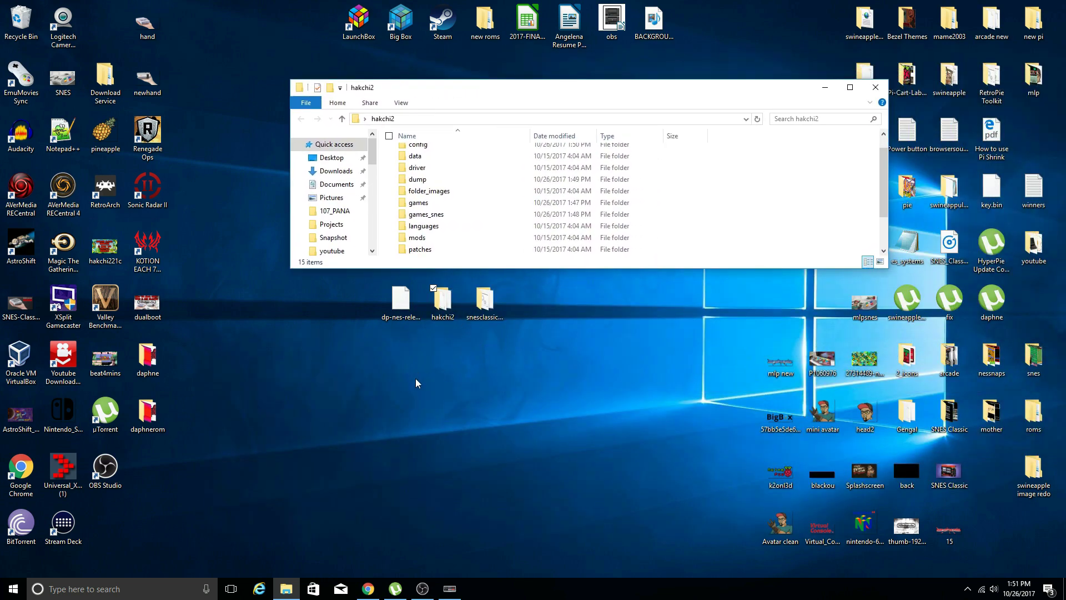
Open snesclassic.dualboot-v0.3 and move the dp-nes-release tar.gz archive into its dump folder
click(393, 304)
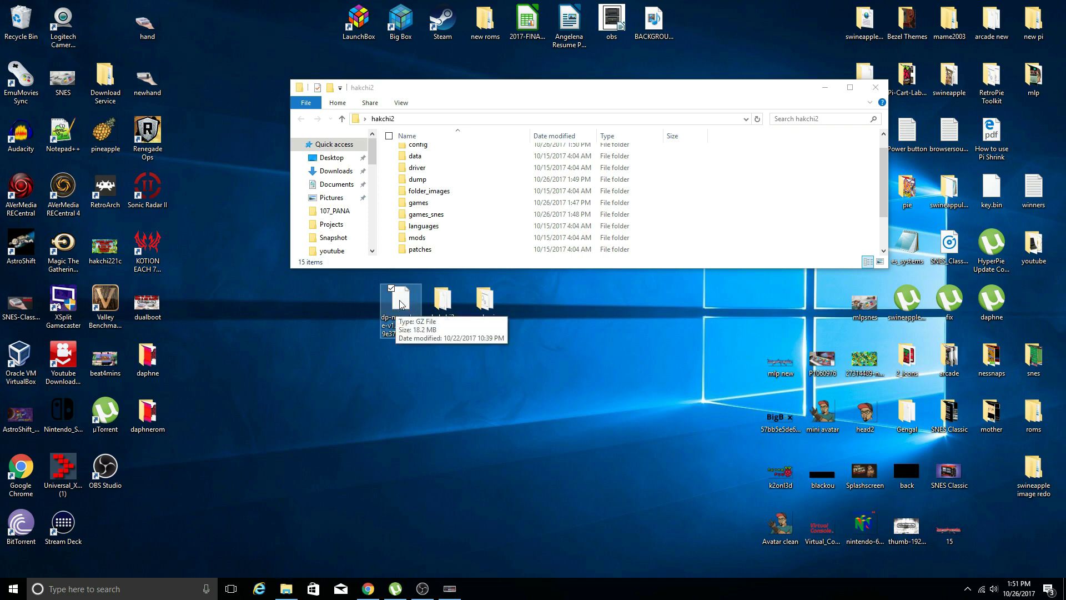
click(579, 331)
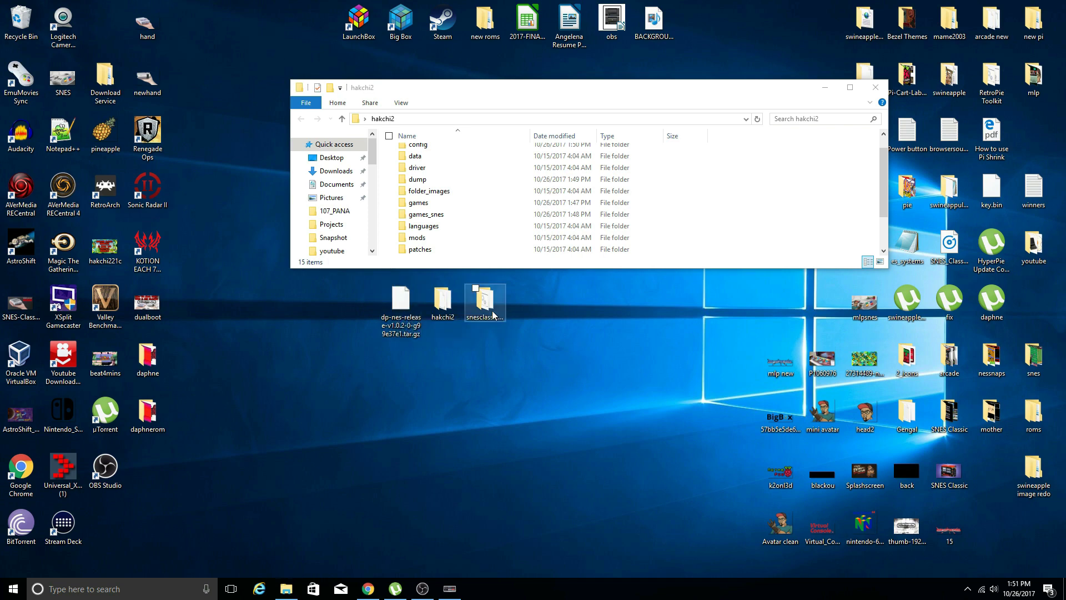
click(492, 311)
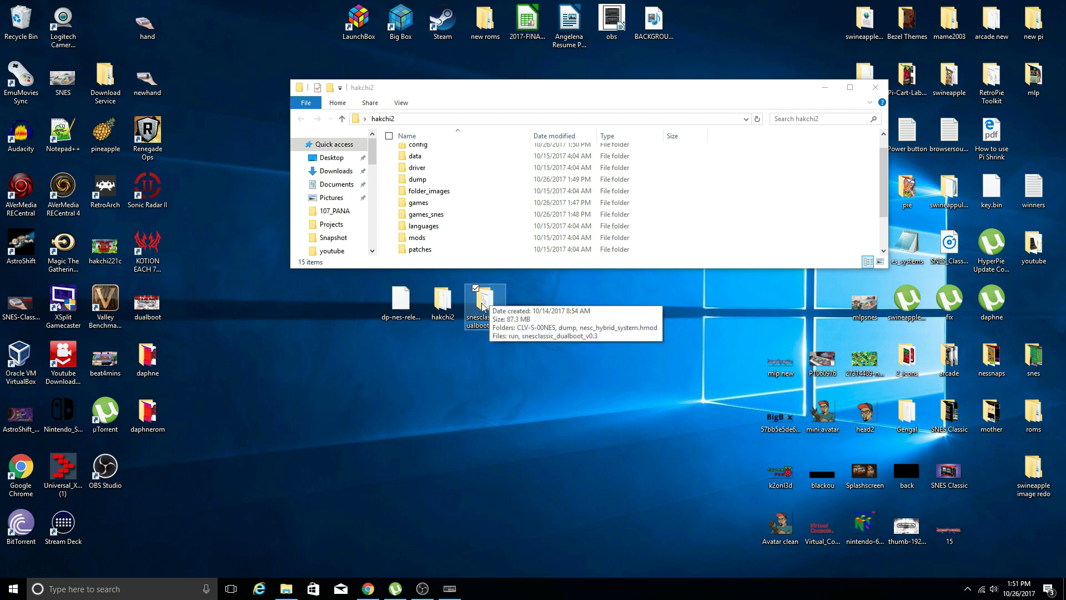
double_click(484, 307)
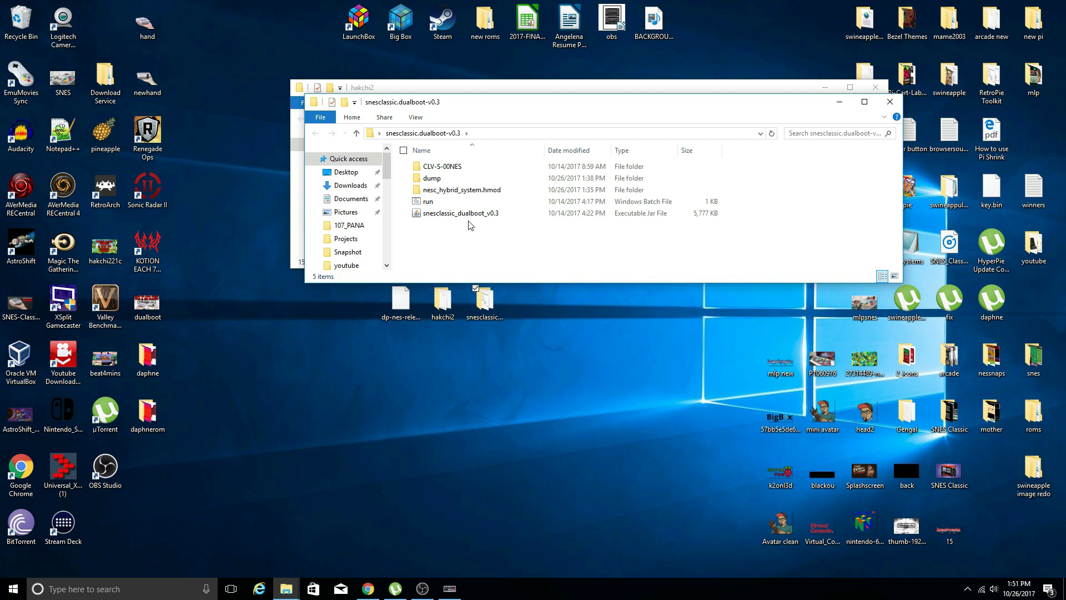
drag(464, 109, 455, 98)
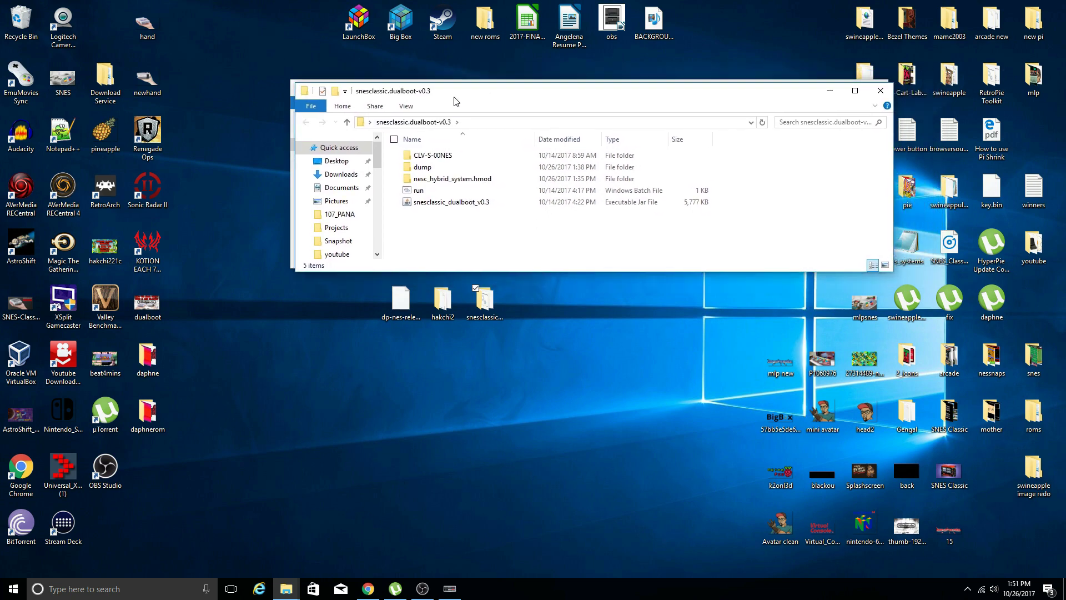
click(404, 303)
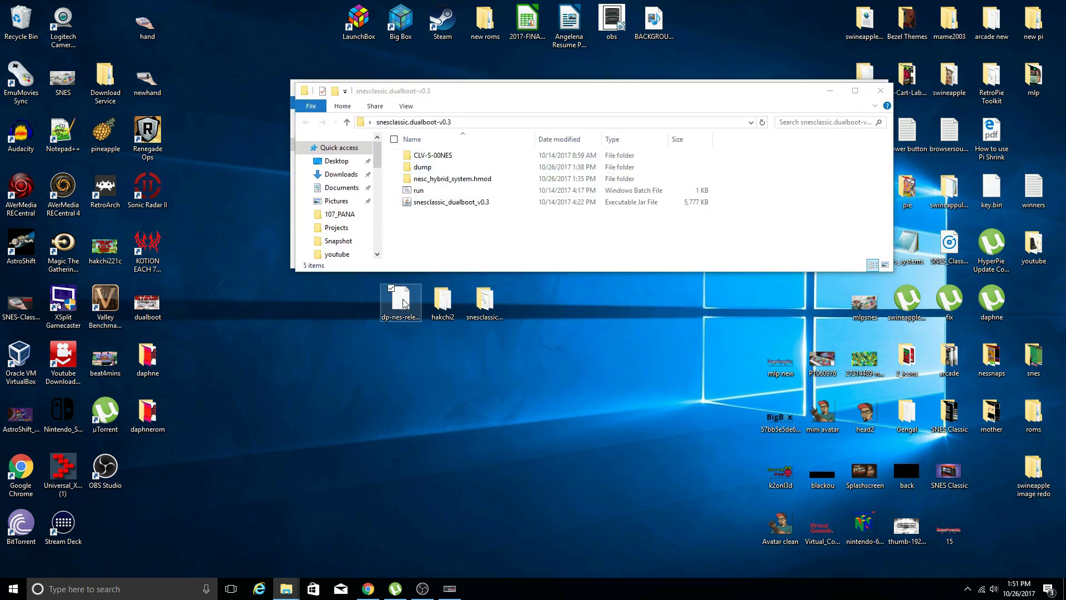
drag(405, 303, 429, 174)
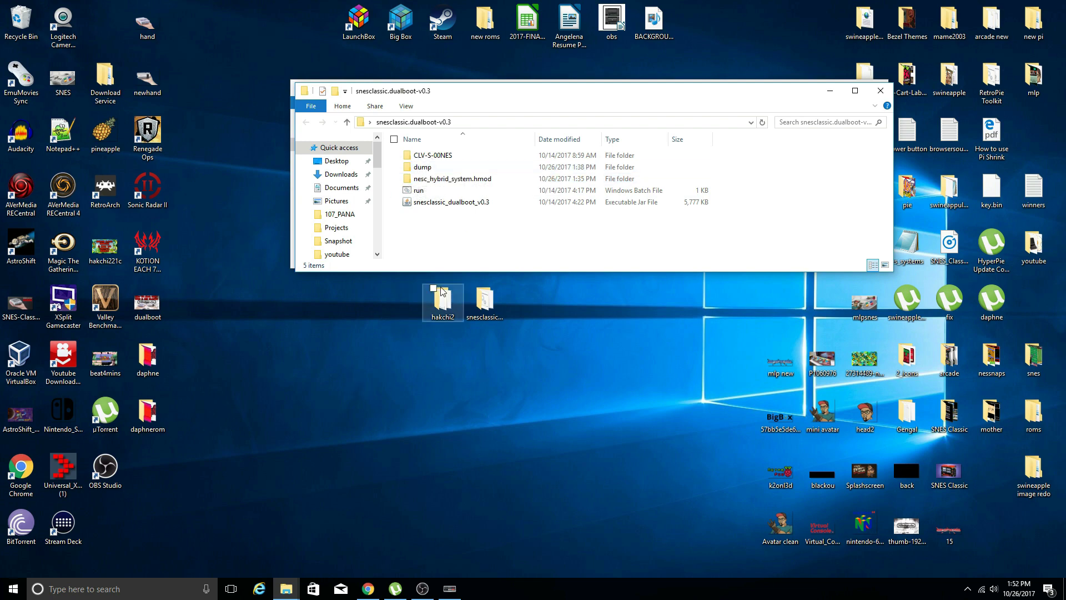
Run run.bat in the dualboot folder to patch the game and binary files
double_click(419, 191)
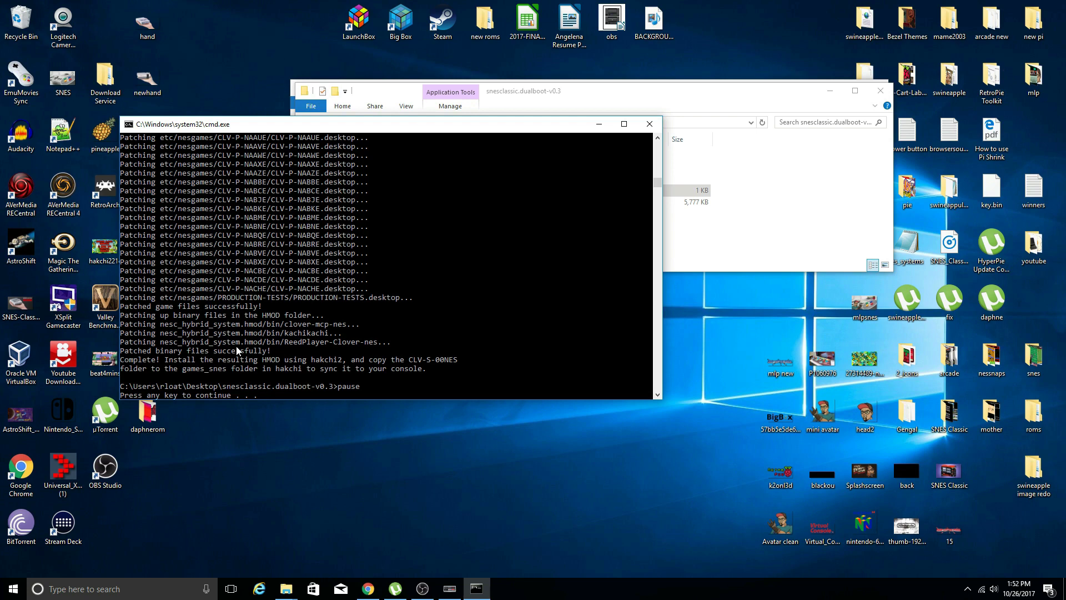
Close the patcher and move nesc_hybrid_system.hmod into hakchi2's user_mods folder
key(Return)
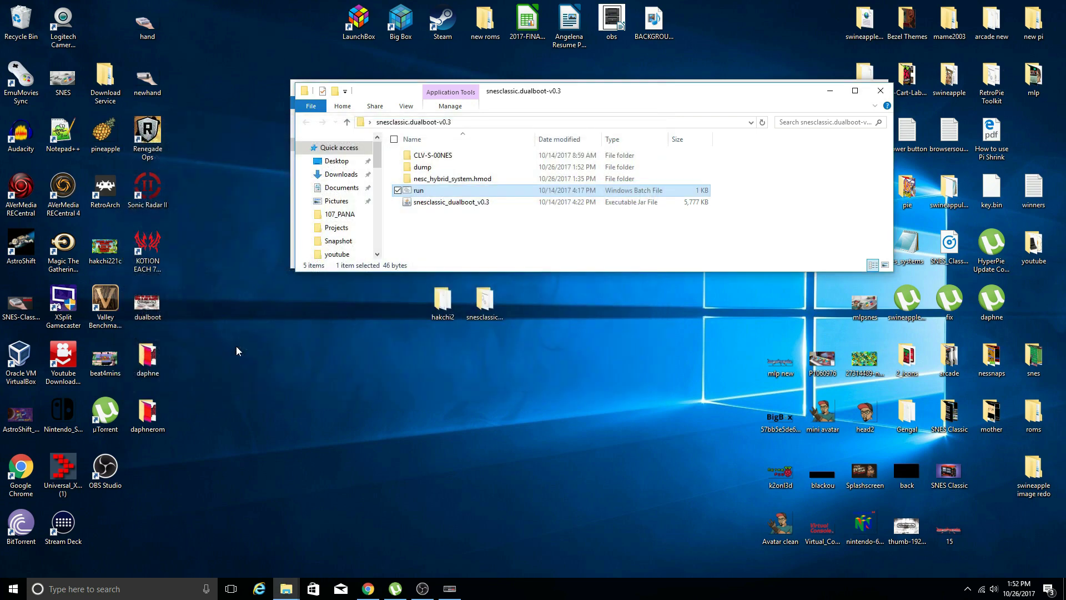
drag(596, 96, 562, 306)
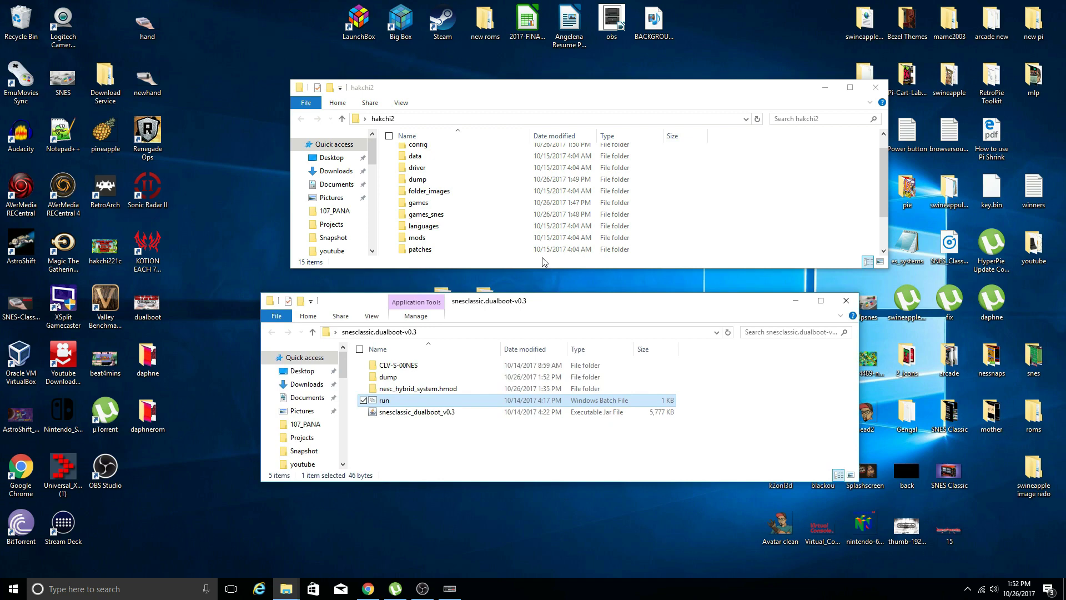
click(397, 120)
scroll(454, 201, down, 1)
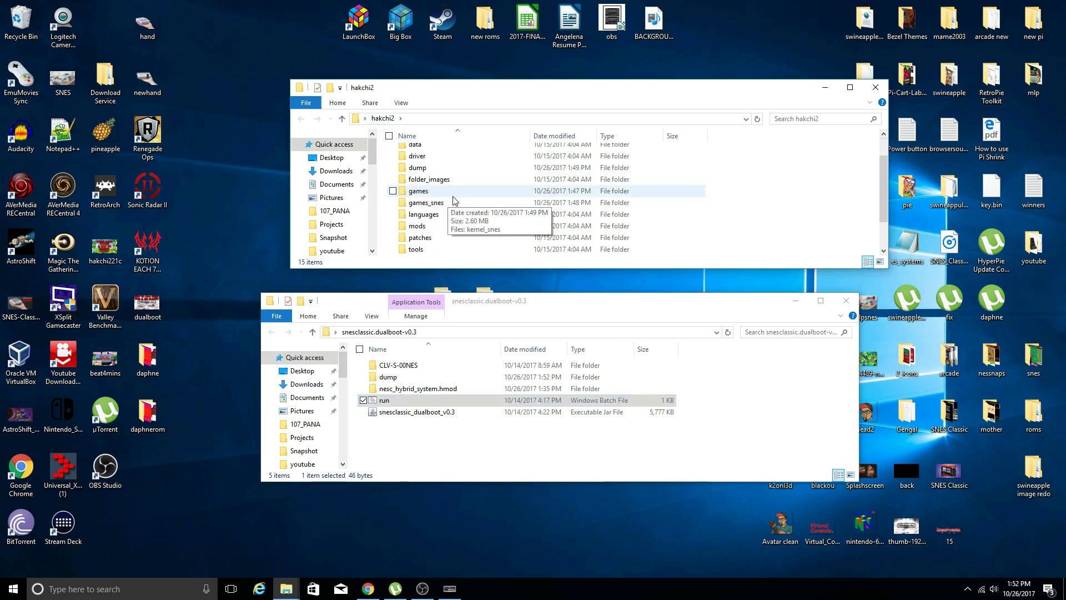
scroll(453, 197, down, 1)
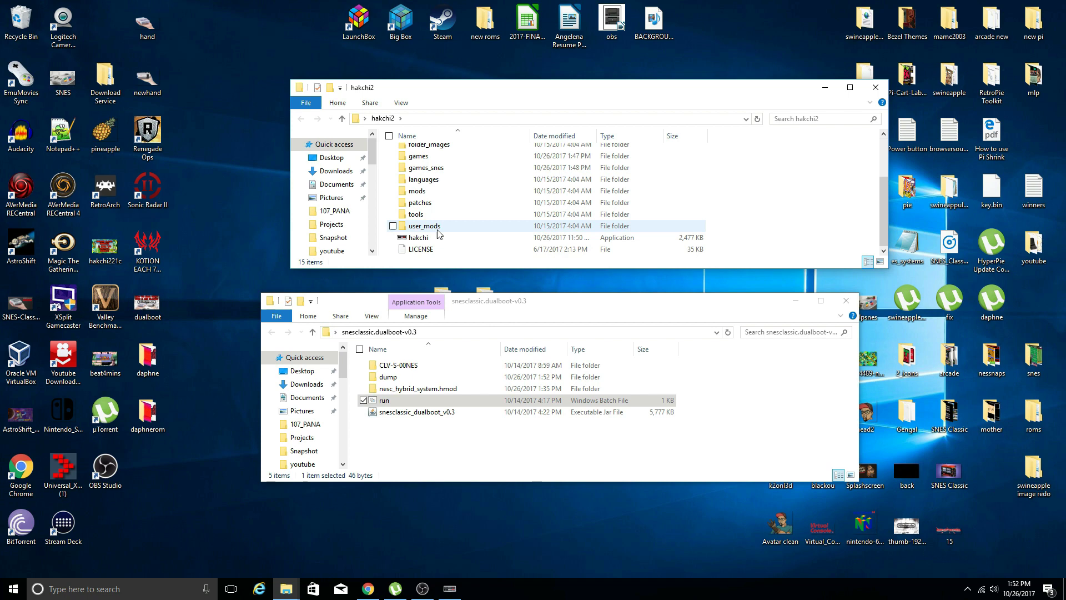
double_click(436, 227)
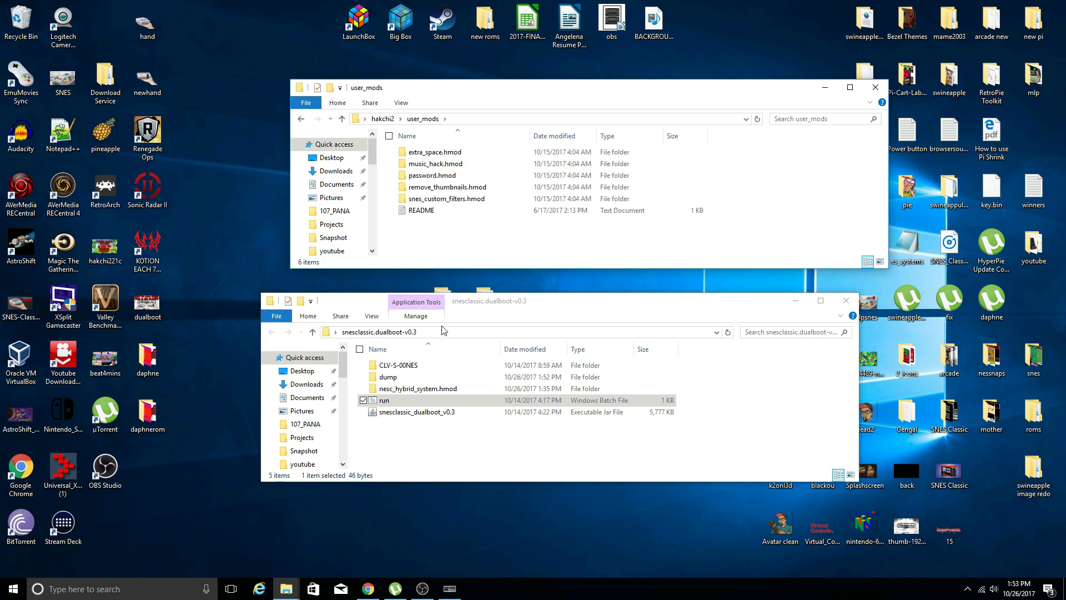
click(440, 442)
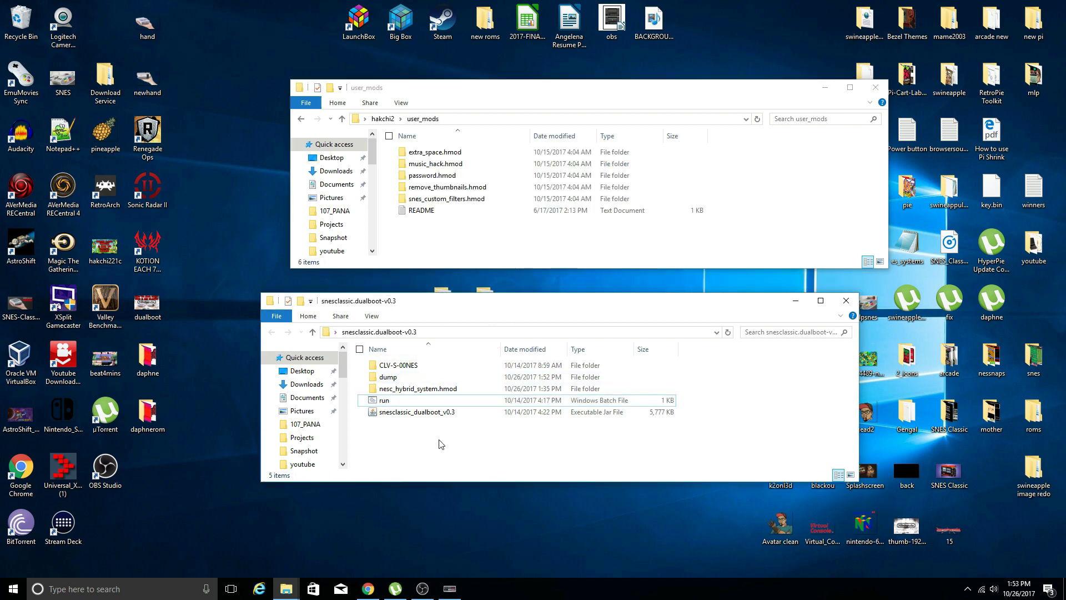
click(408, 392)
drag(408, 392, 461, 242)
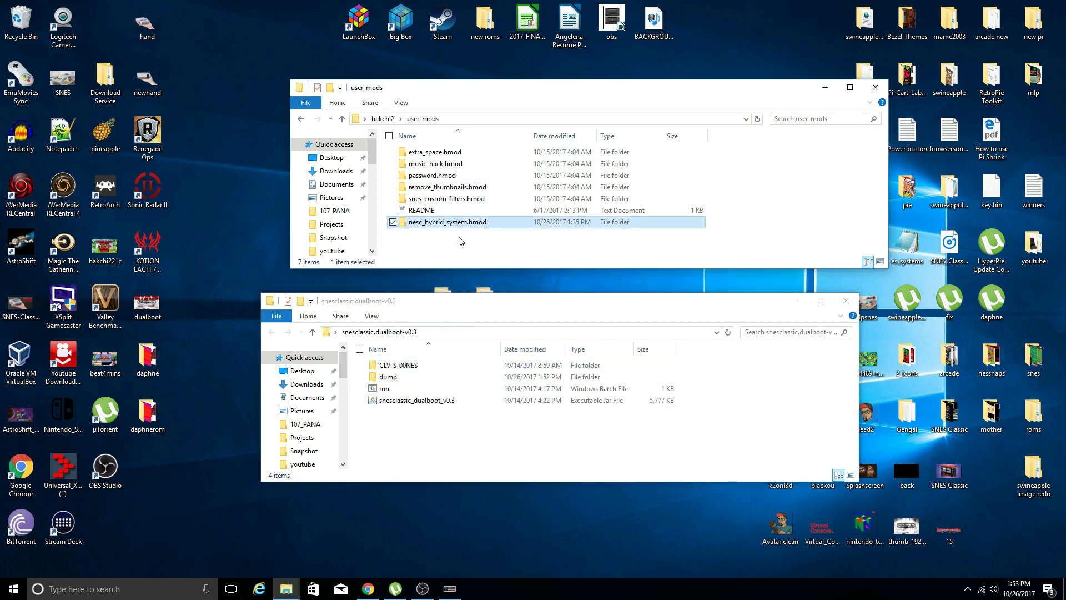
Move the CLV-S-00NES folder into hakchi2's games_snes folder
click(387, 119)
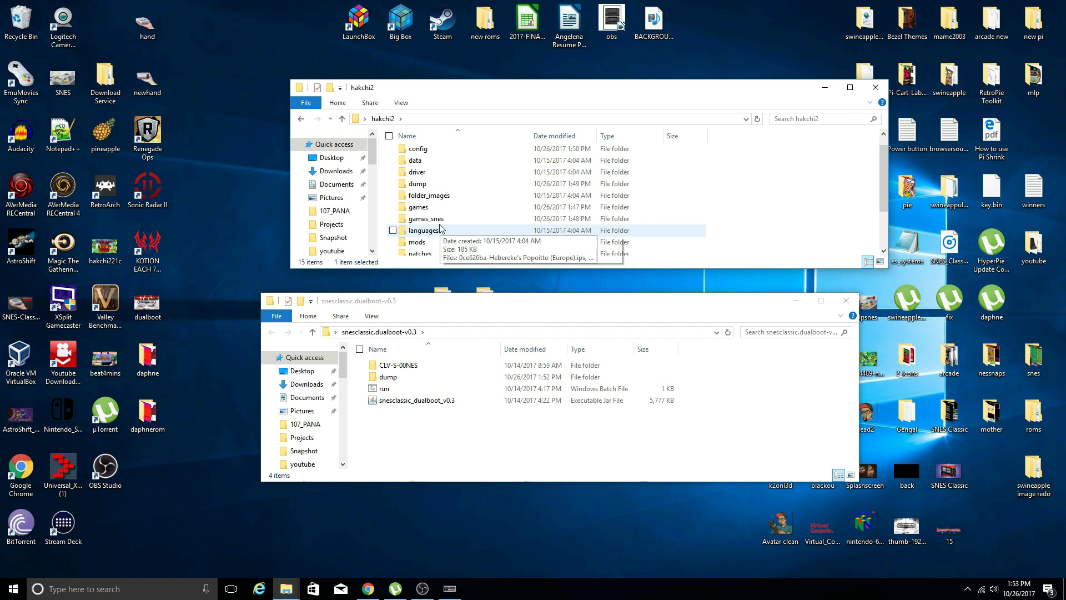
double_click(427, 191)
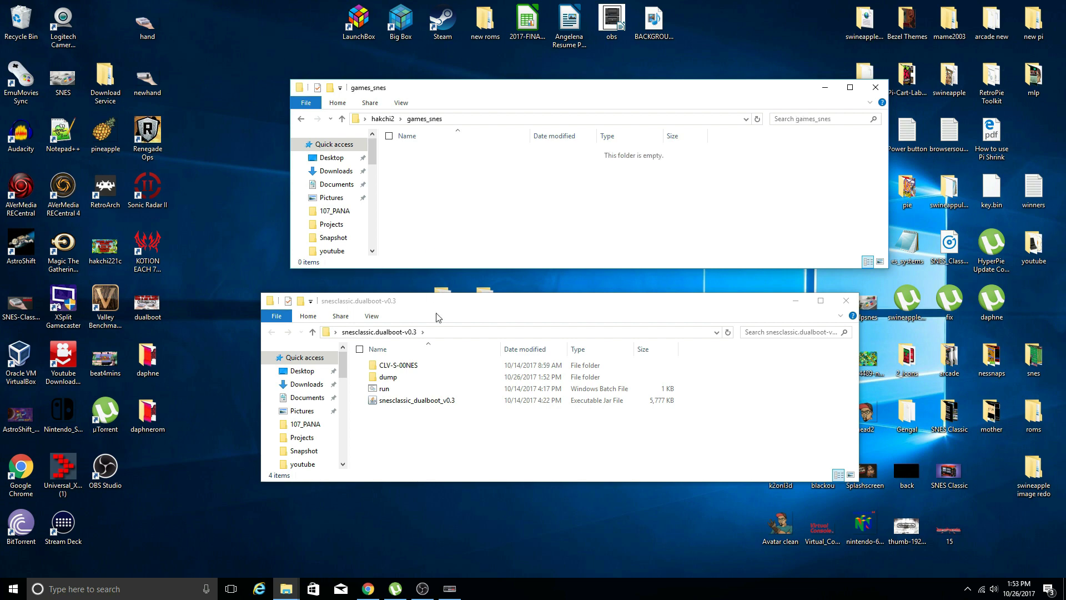
click(405, 371)
drag(406, 370, 420, 207)
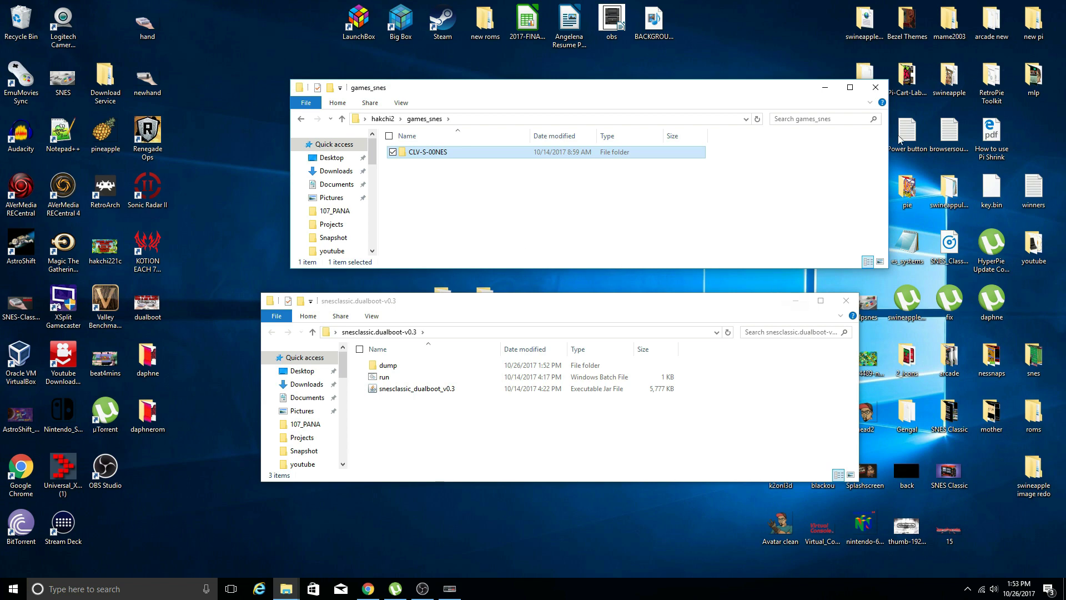
Close the games_snes and dualboot Explorer windows and restore hakchi2 from the taskbar
click(876, 89)
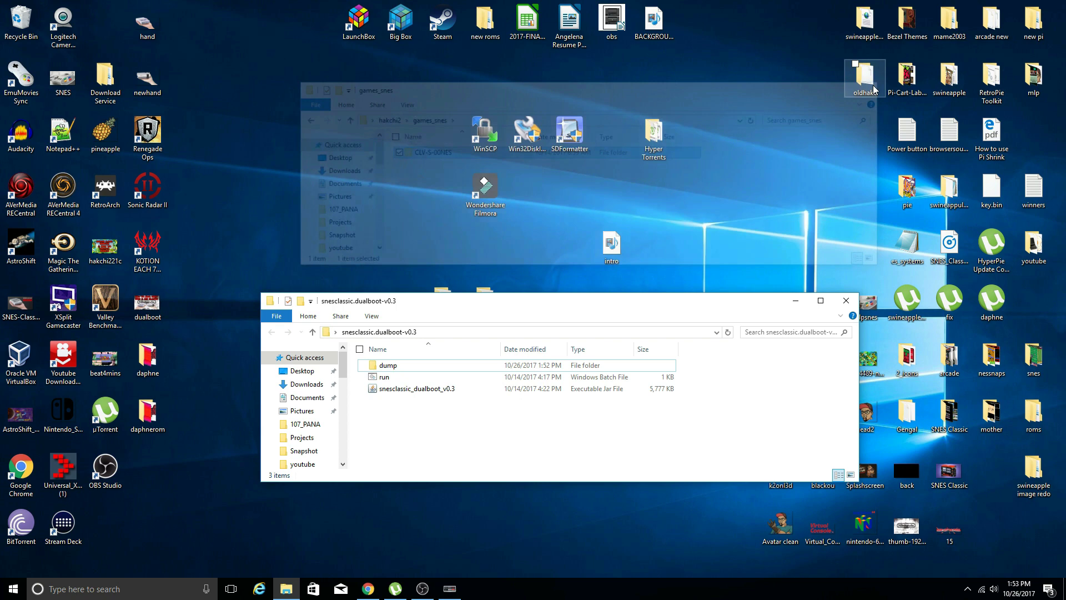
click(846, 301)
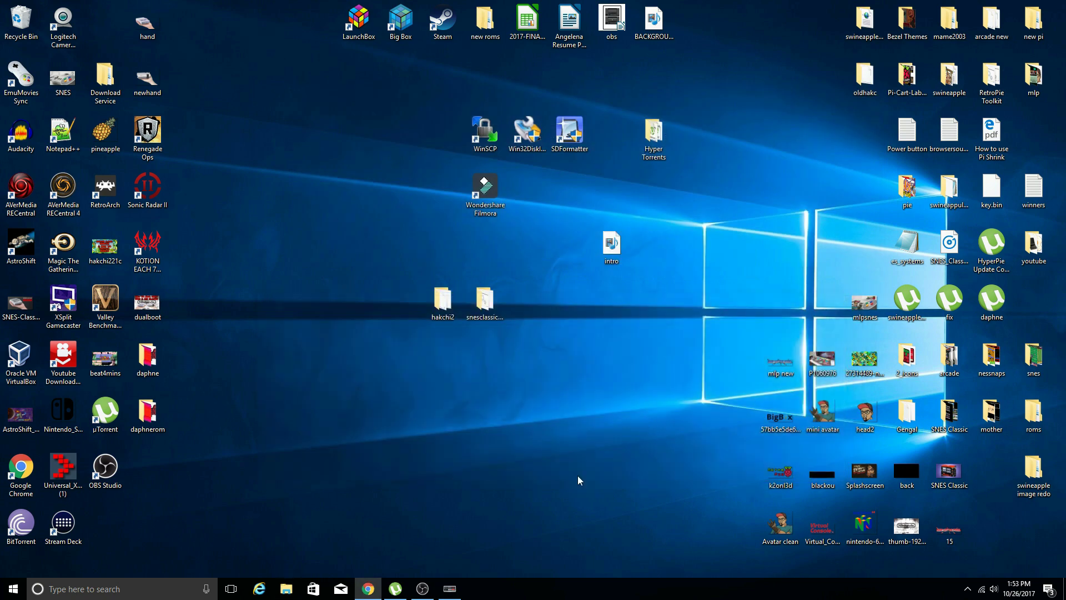
click(459, 587)
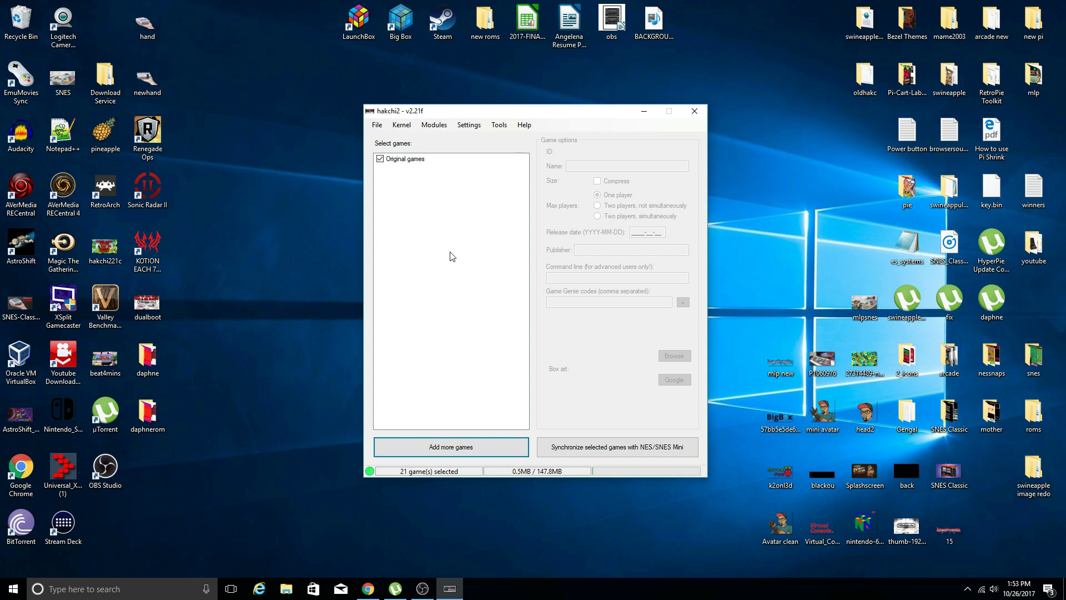
Choose Modules > Install extra modules and select nesc_hybrid_system
click(438, 129)
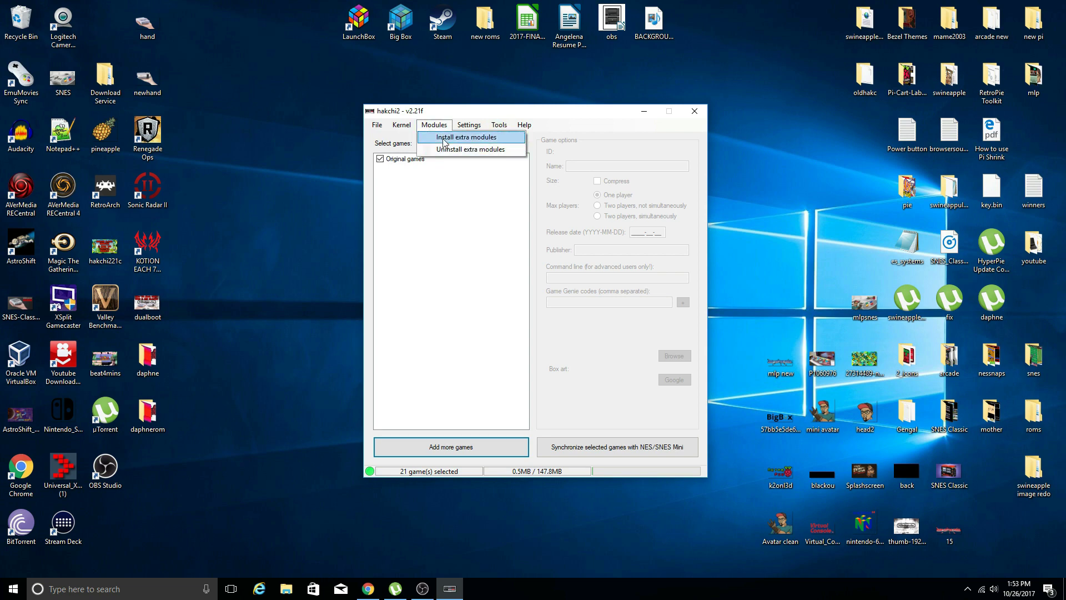
click(445, 137)
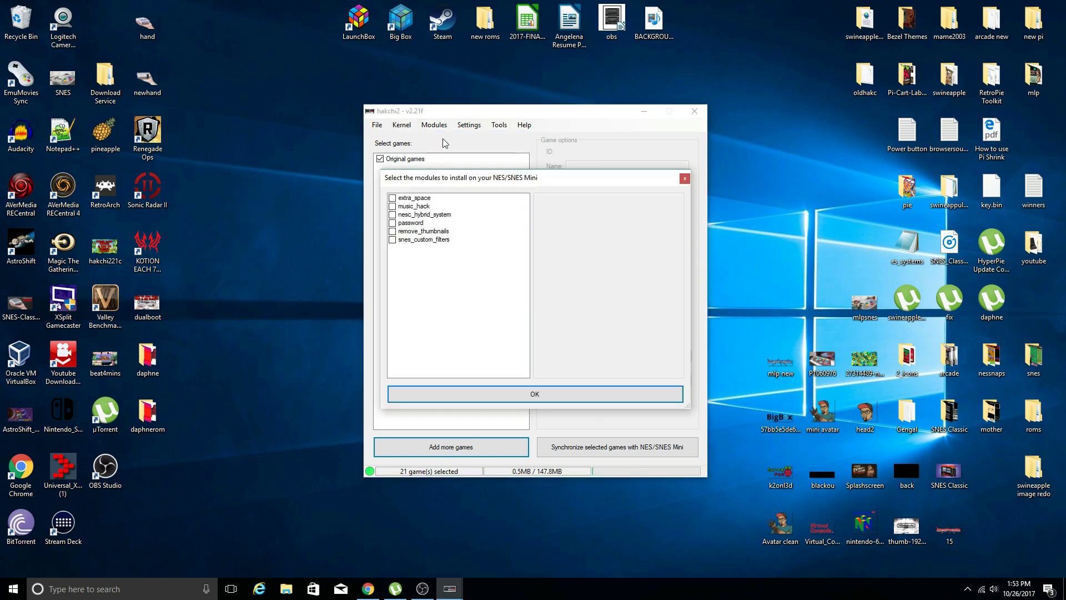
click(415, 215)
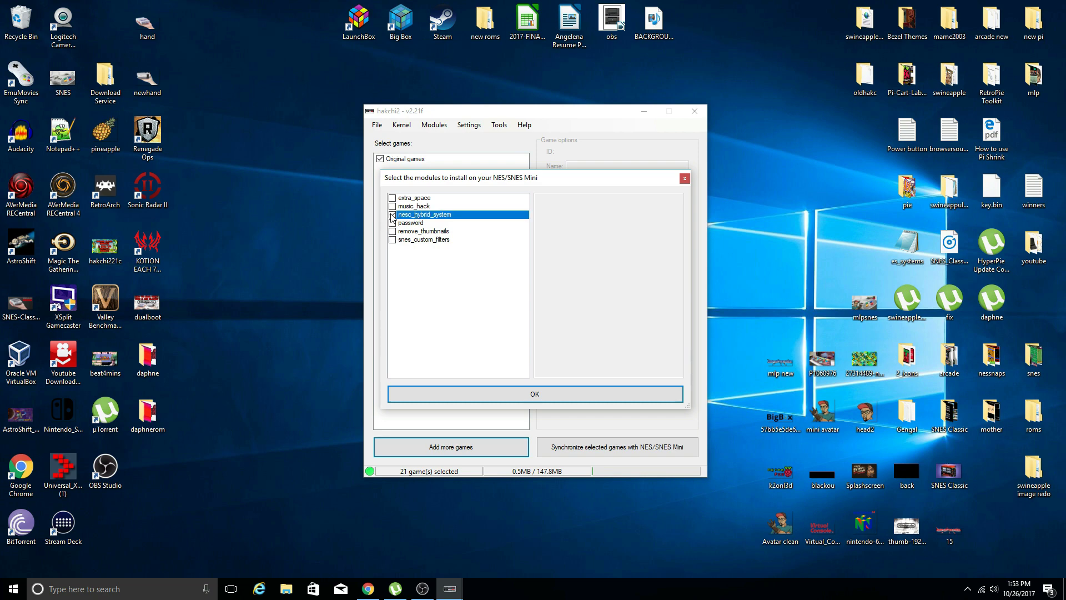
Install nesc_hybrid_system, acknowledge the Done! message, and close hakchi2
click(488, 394)
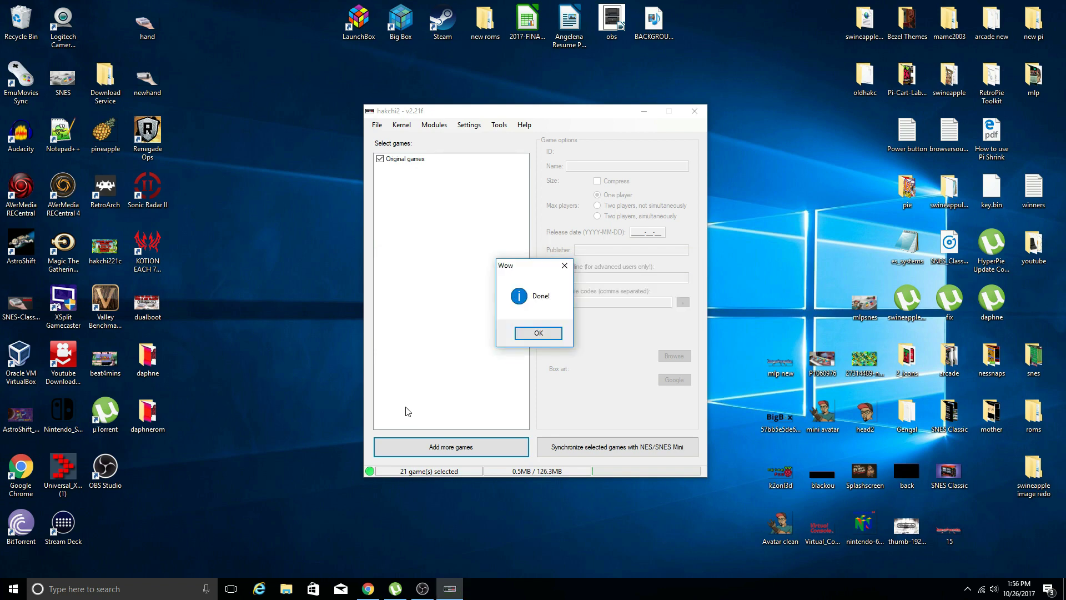
click(545, 333)
click(695, 114)
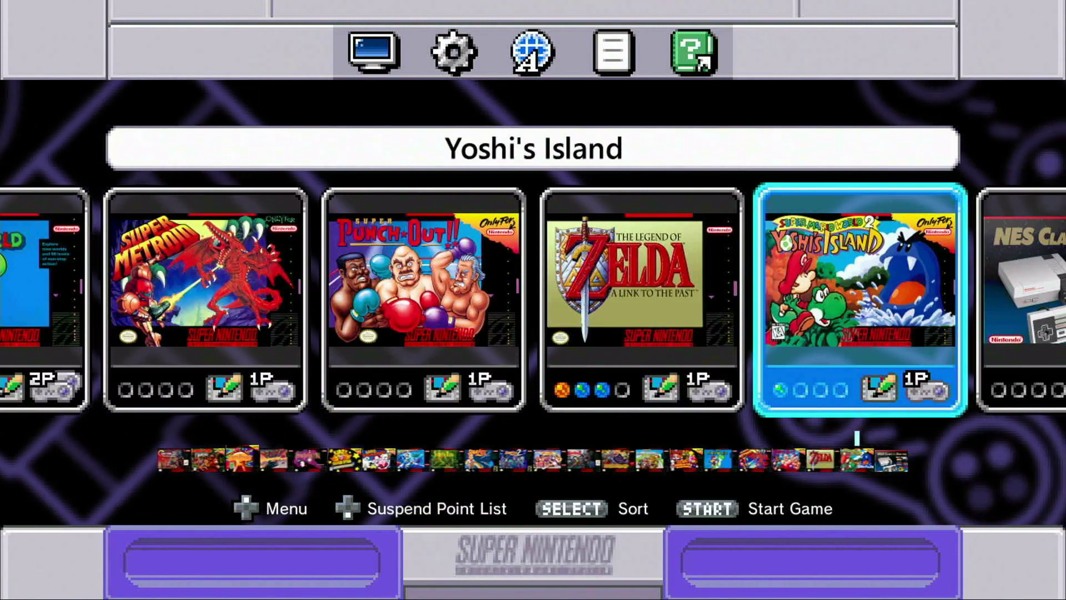
Select and launch the 'Switch to NES Classic' entry in the SNES menu
key(Right)
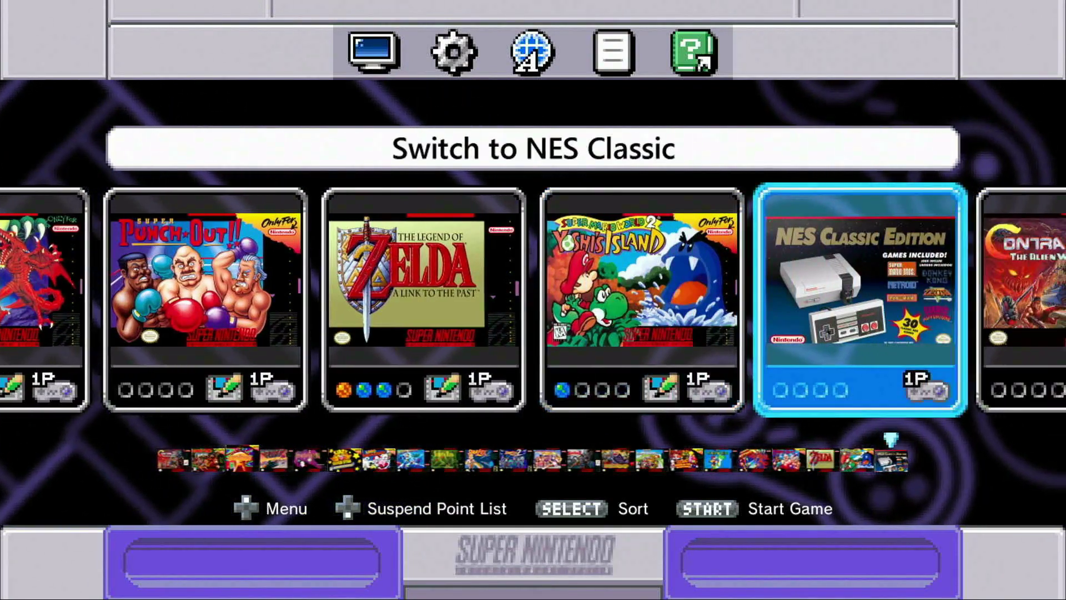
key(Right)
key(Left)
key(Left)
key(Left)
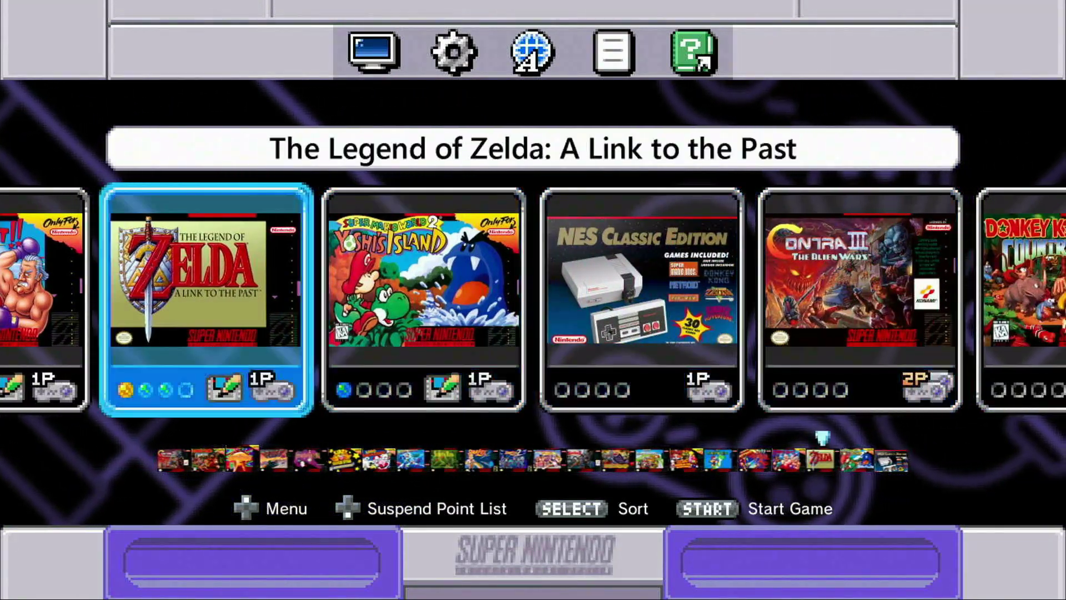
key(Left)
key(Left)
key(Right)
key(Right)
key(Right)
key(Right)
key(Right)
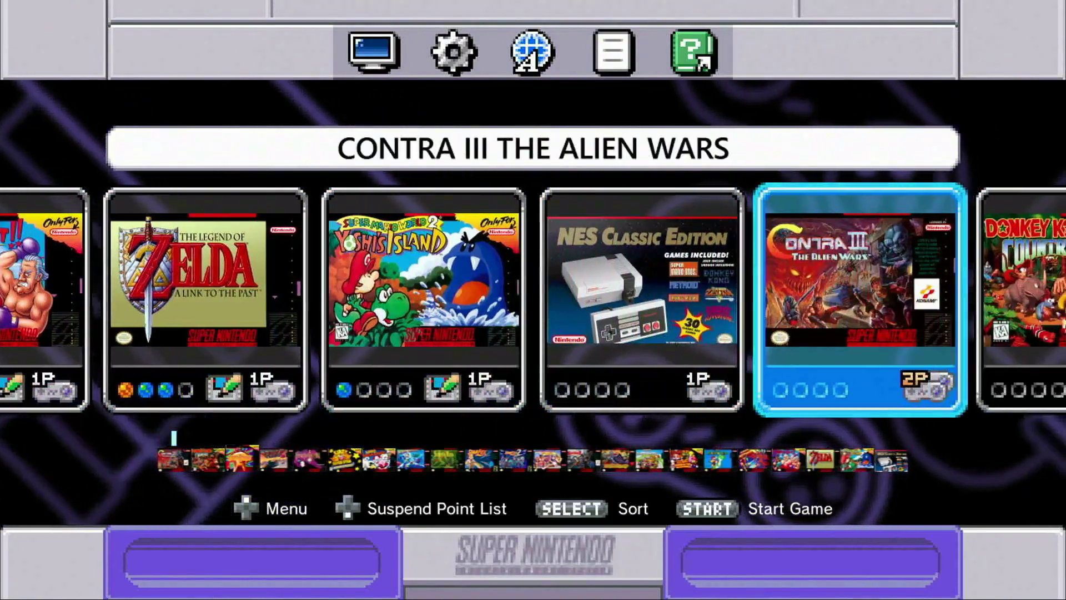
key(Left)
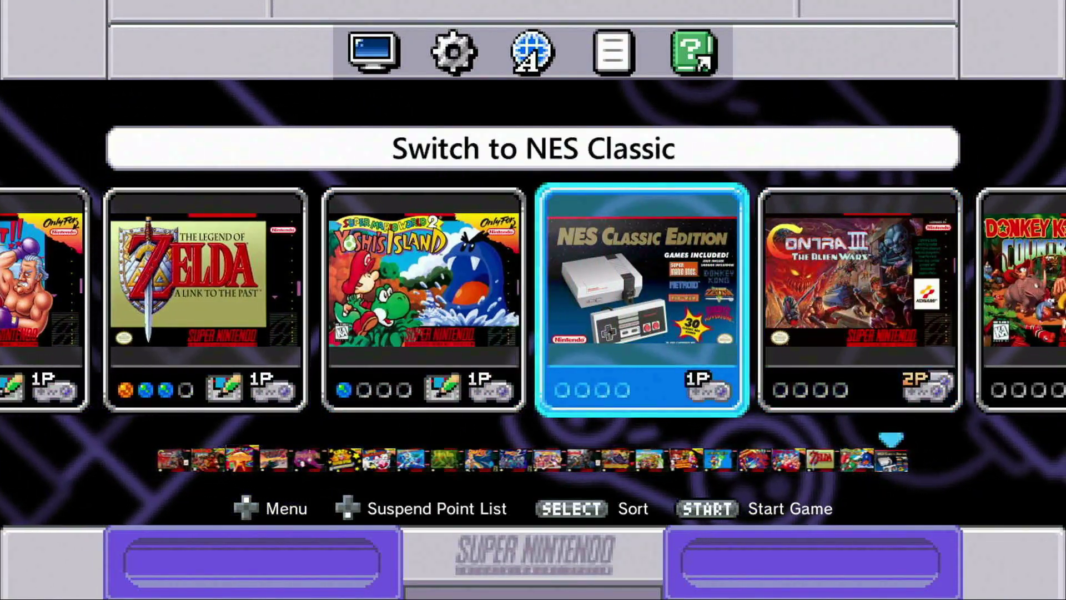
key(Return)
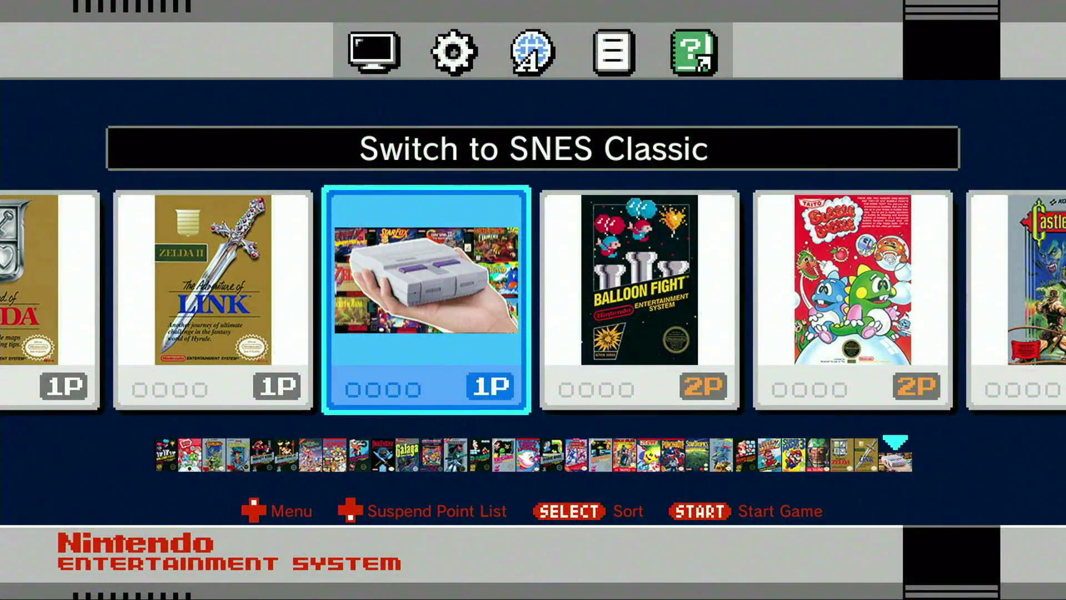
Move to Castlevania II Simon's Quest in the NES games and start it
key(Right)
key(Right)
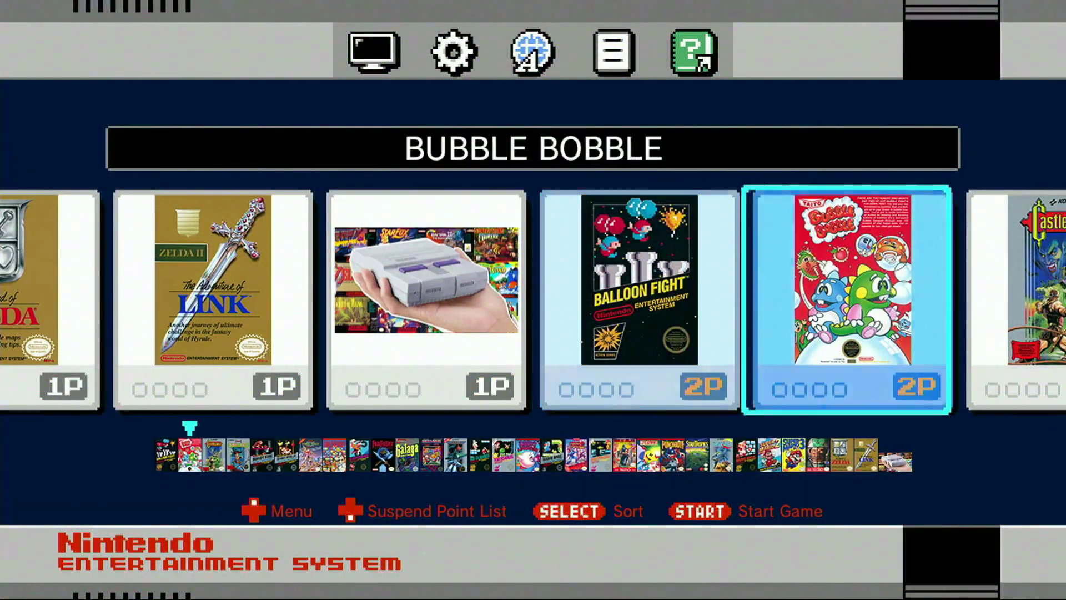
key(Right)
key(Right)
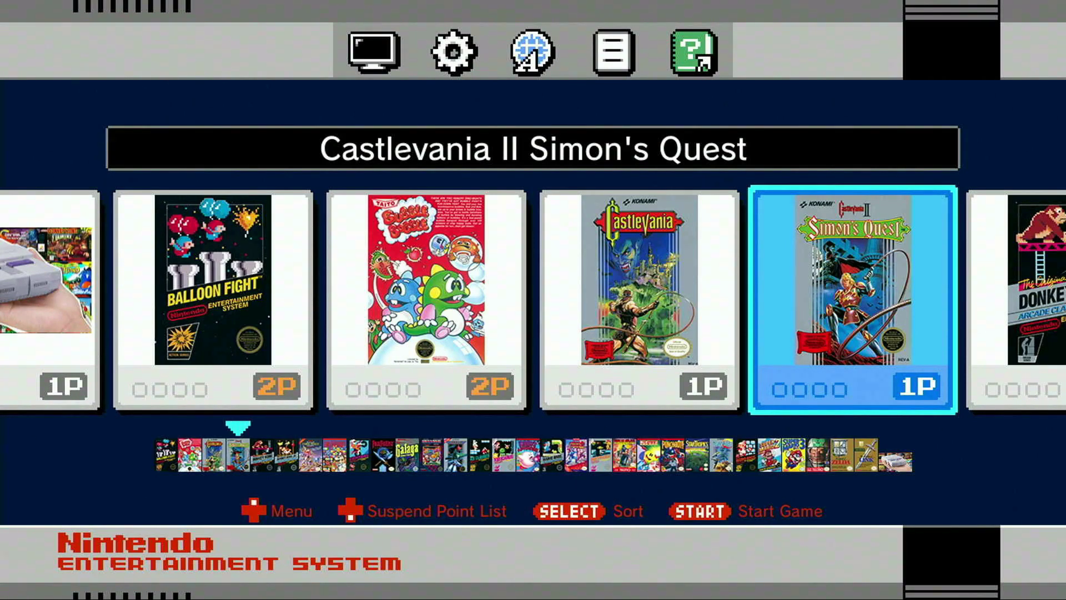
key(Return)
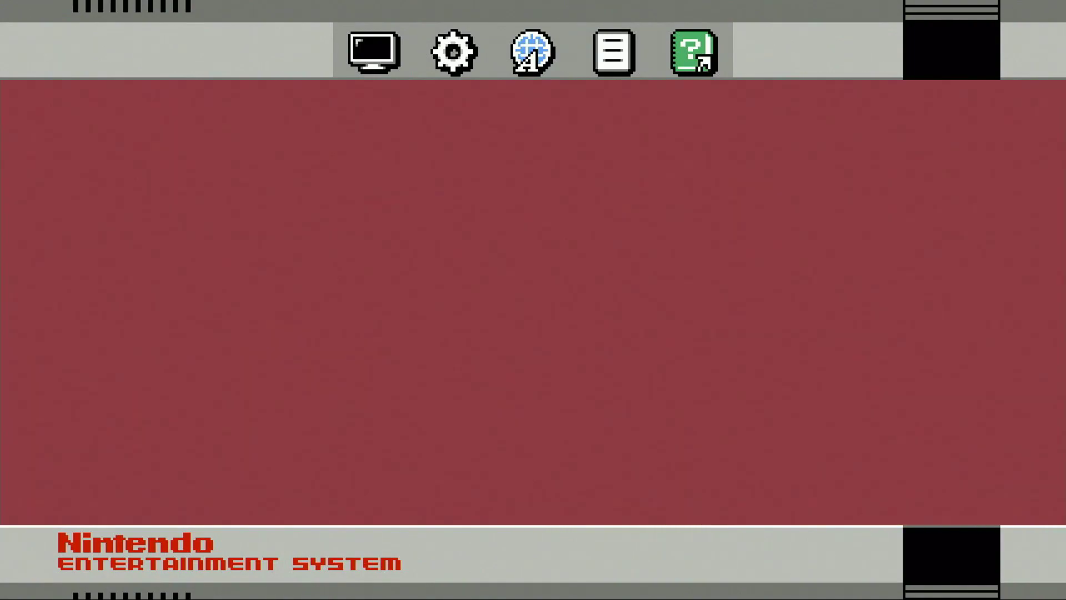
Browse the NES carousel leftward from Castlevania II Simon's Quest to NINJA GAIDEN
key(Right)
key(Left)
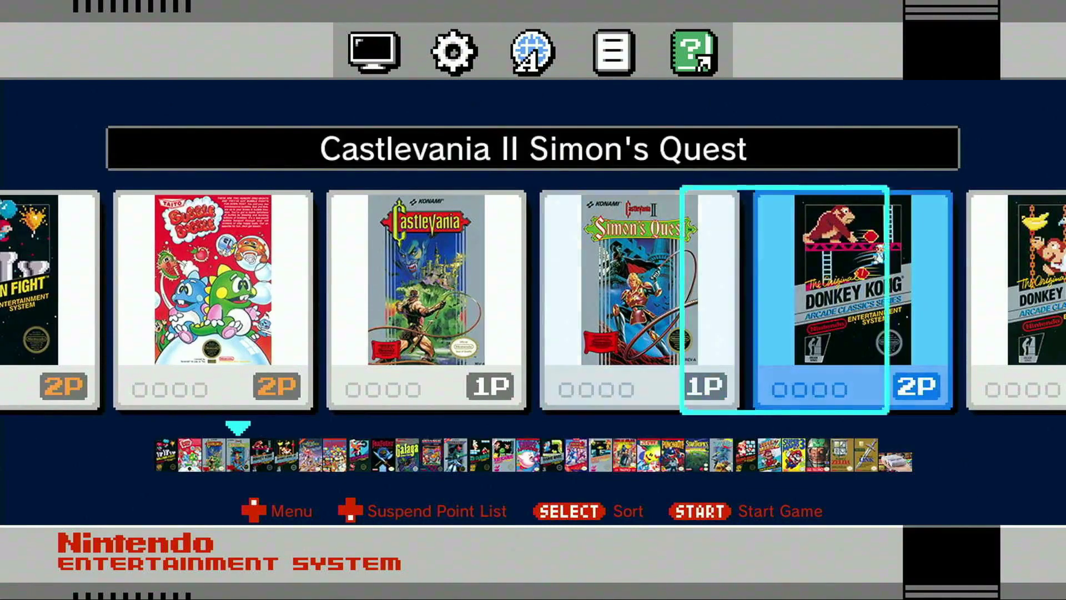
key(Left)
key(Left)
key(Left)
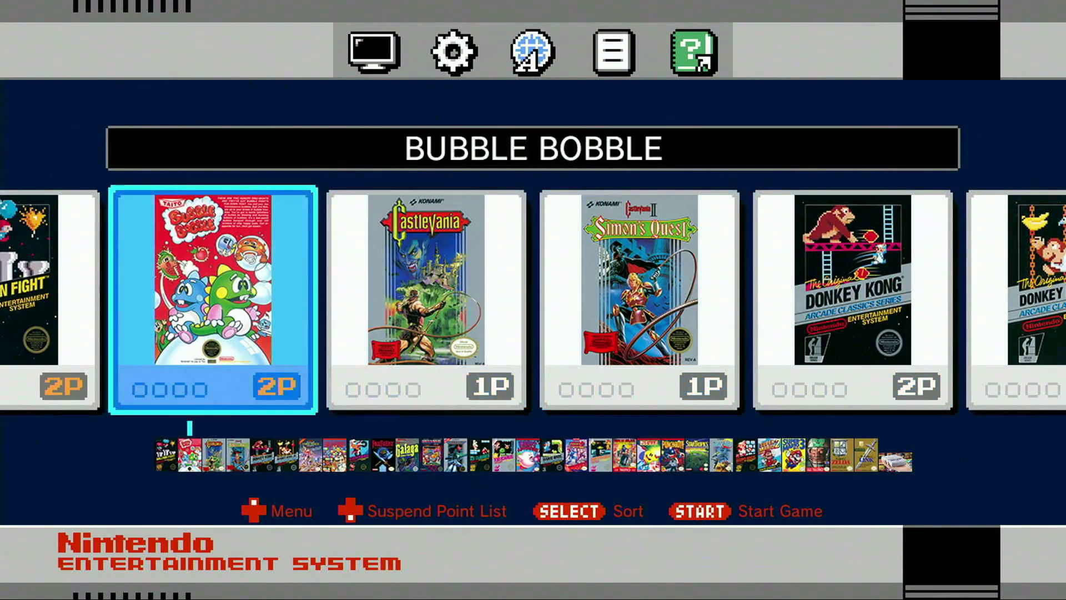
key(Left)
key(Left)
key(Left)
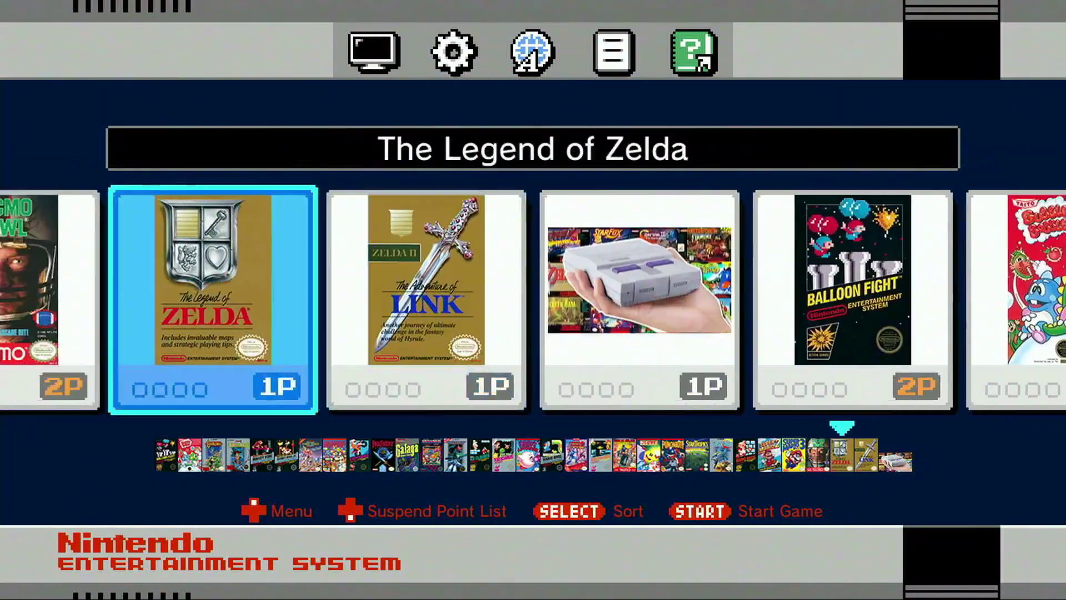
key(Left)
key(Left)
key(Left)
key(Left)
key(Left)
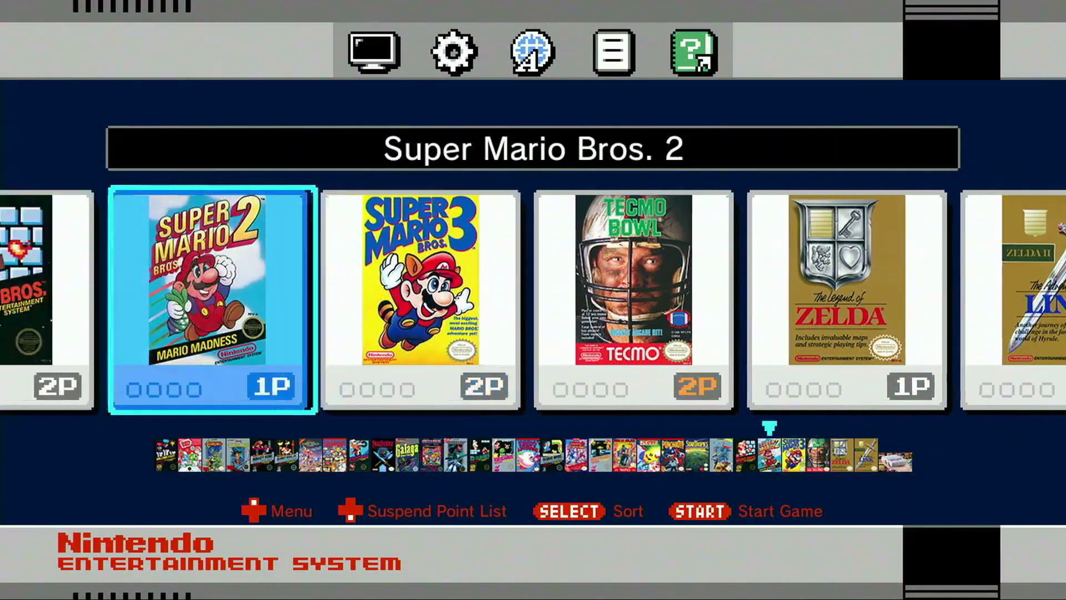
key(Left)
key(Left)
key(Left)
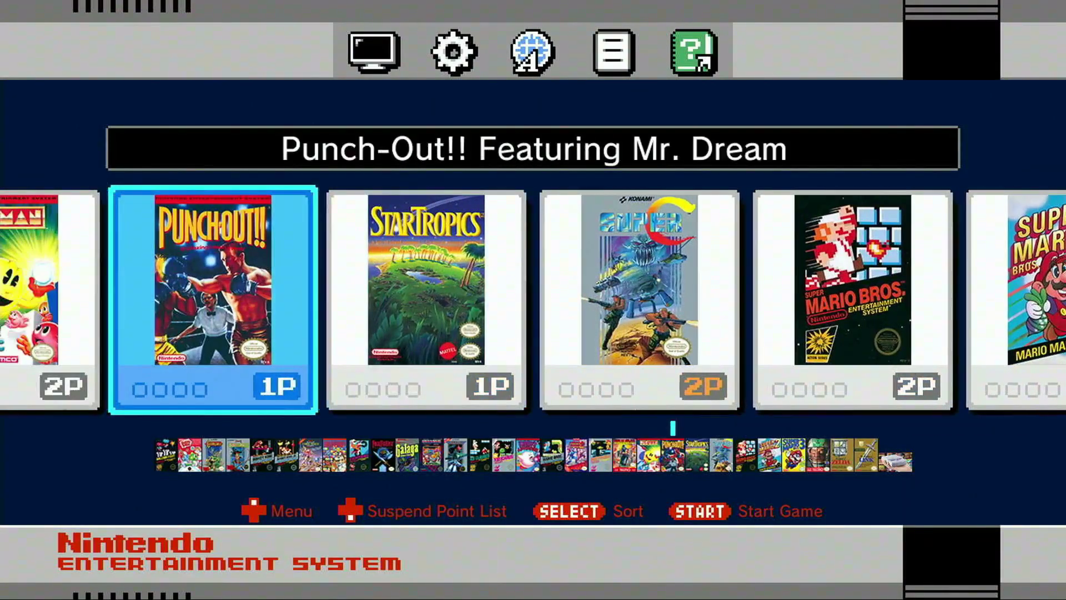
key(Left)
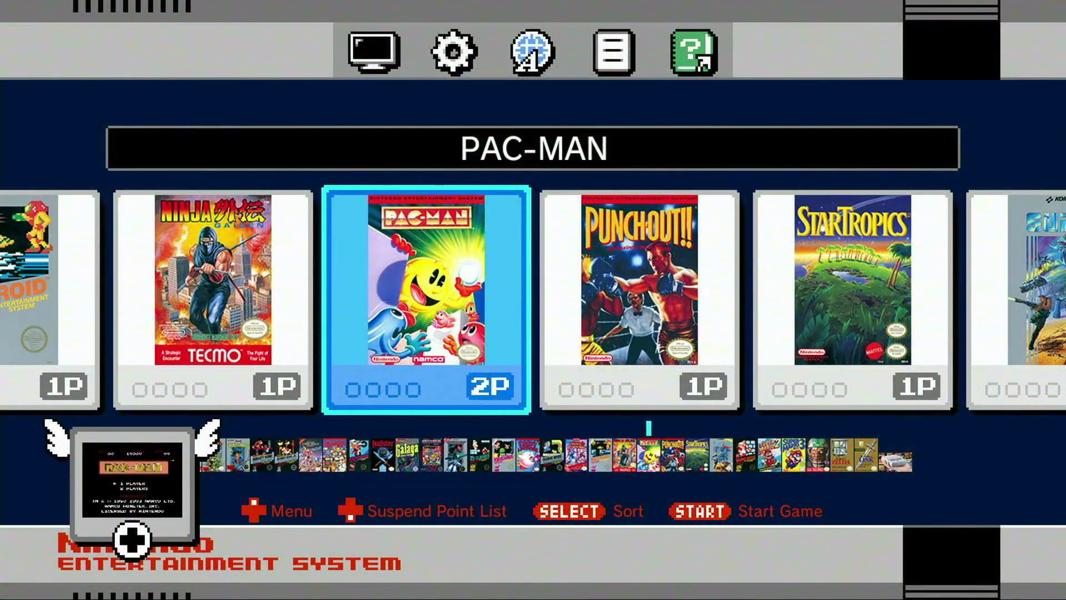
Glance at the suspend points, then settle on the 'Switch to SNES Classic' entry
key(Down)
key(Escape)
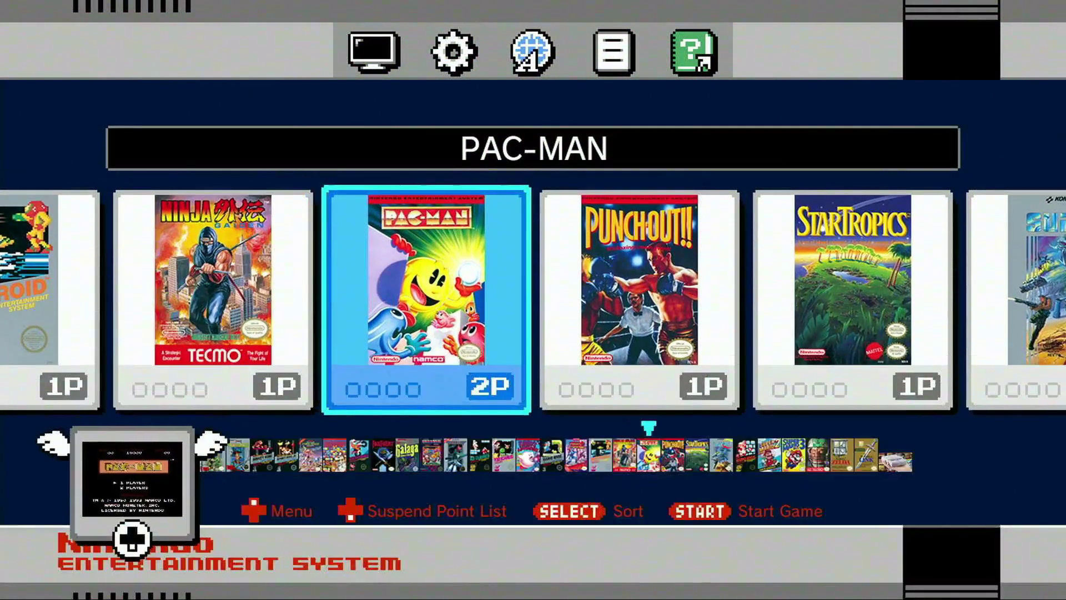
key(Right)
key(Right)
key(Right)
key(Right)
key(Right)
key(Right)
key(Right)
key(Right)
key(Right)
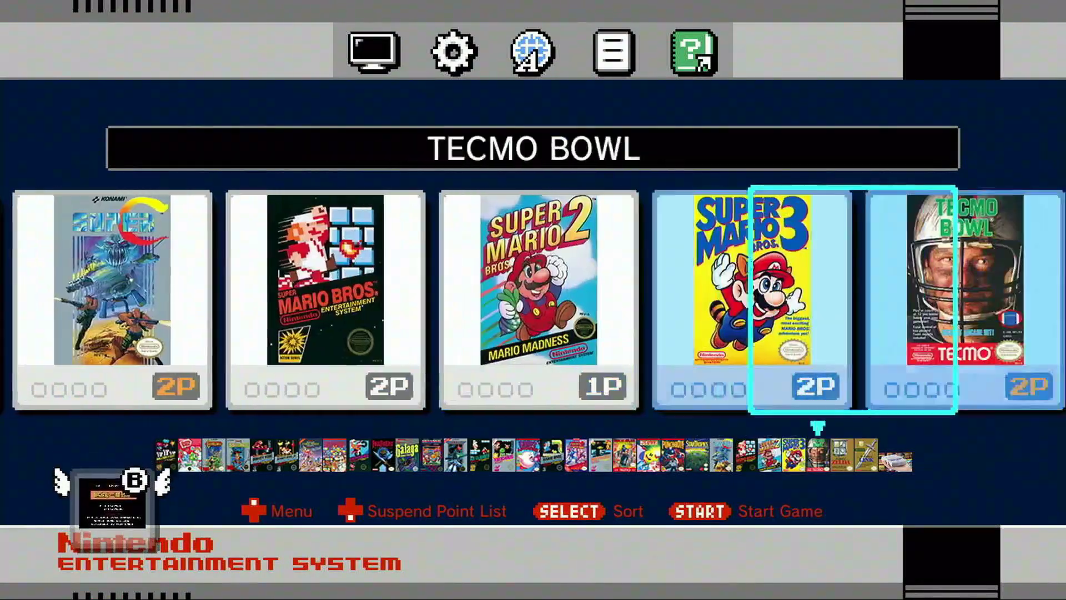
key(Right)
key(Right)
key(Right)
key(Left)
key(Left)
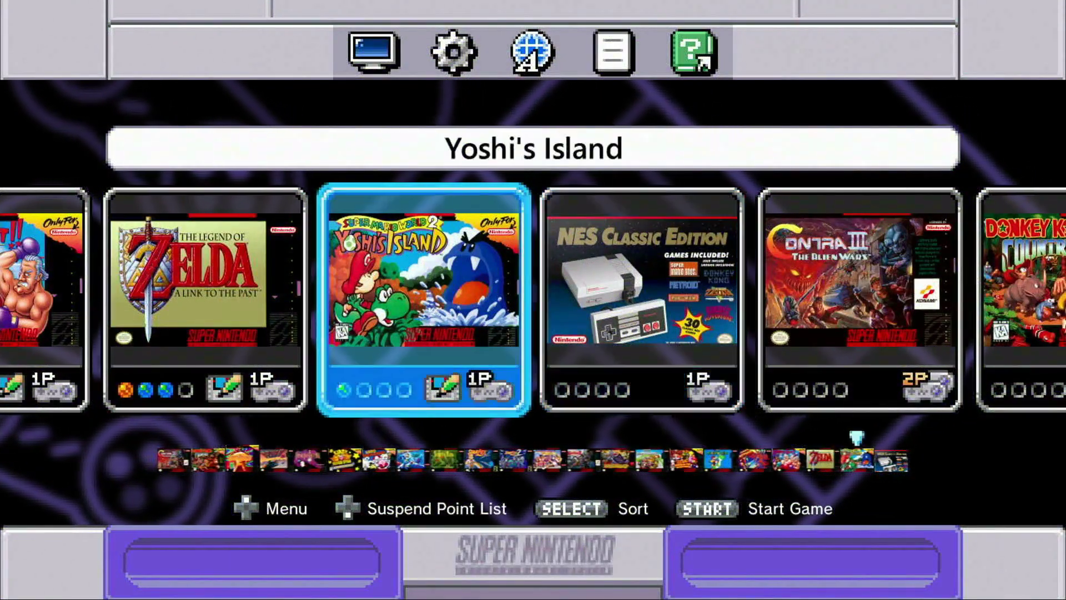
key(Left)
key(Left)
key(Left)
key(Left)
key(Left)
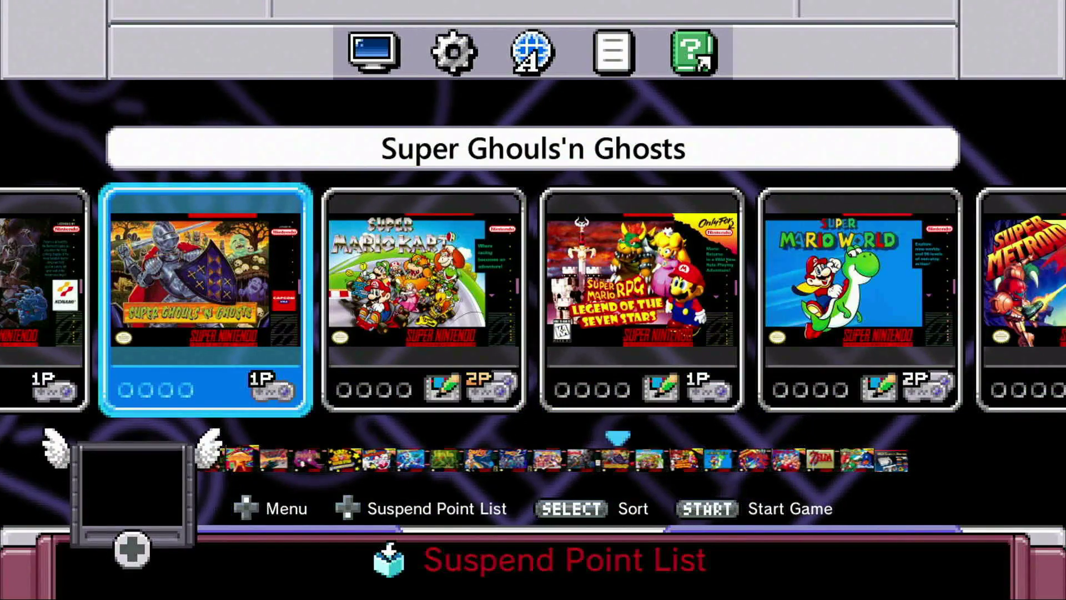
key(Up)
key(Return)
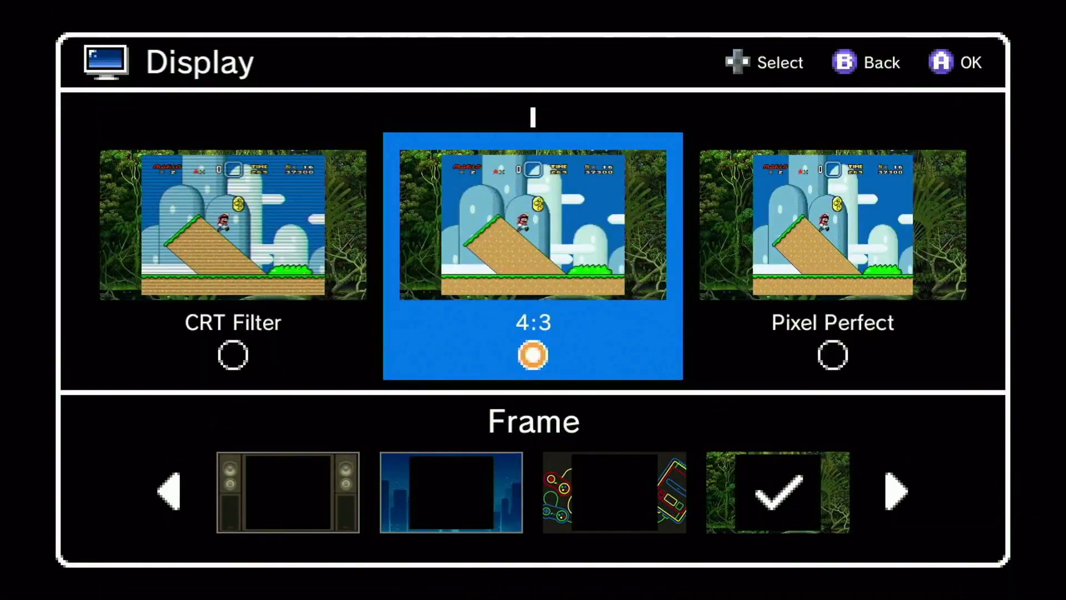
key(Down)
key(Right)
key(Right)
key(Right)
key(Right)
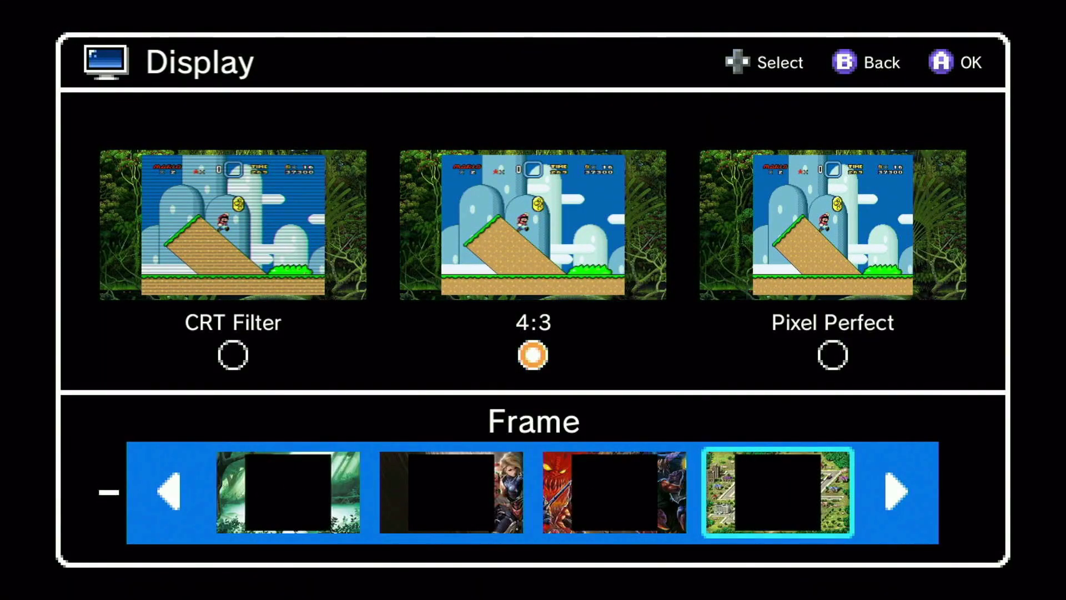
key(Right)
key(Right)
key(Left)
key(Left)
key(Left)
key(Left)
key(Left)
key(Left)
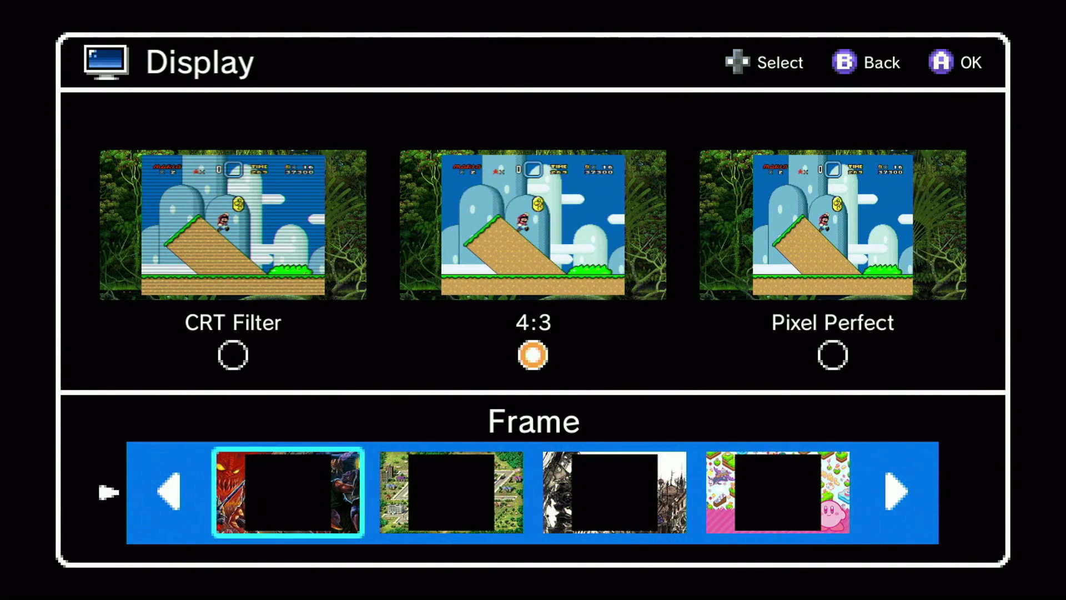
key(Right)
key(Right)
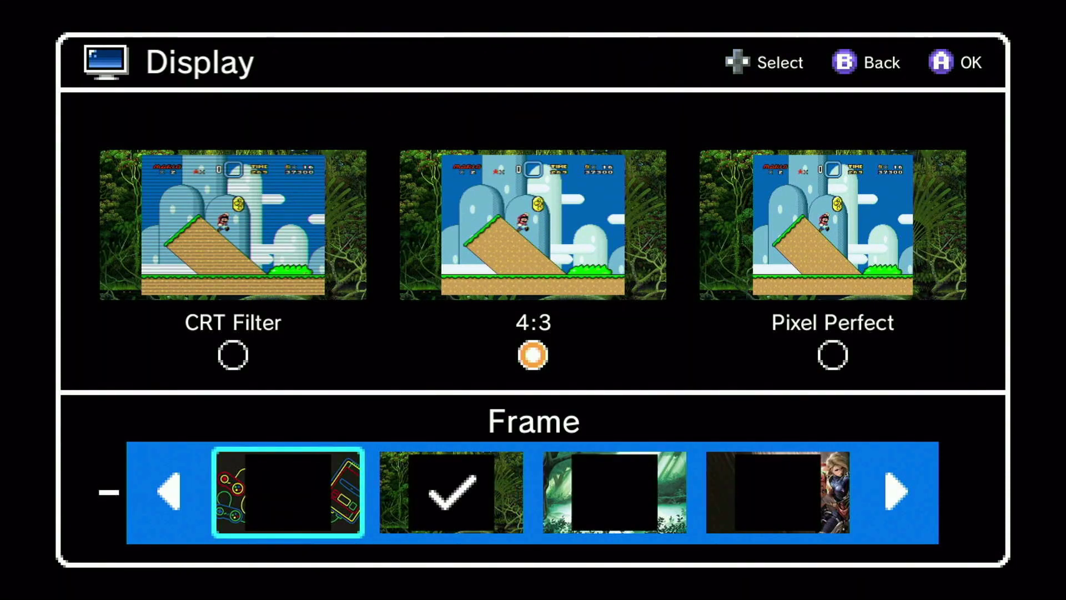
key(Left)
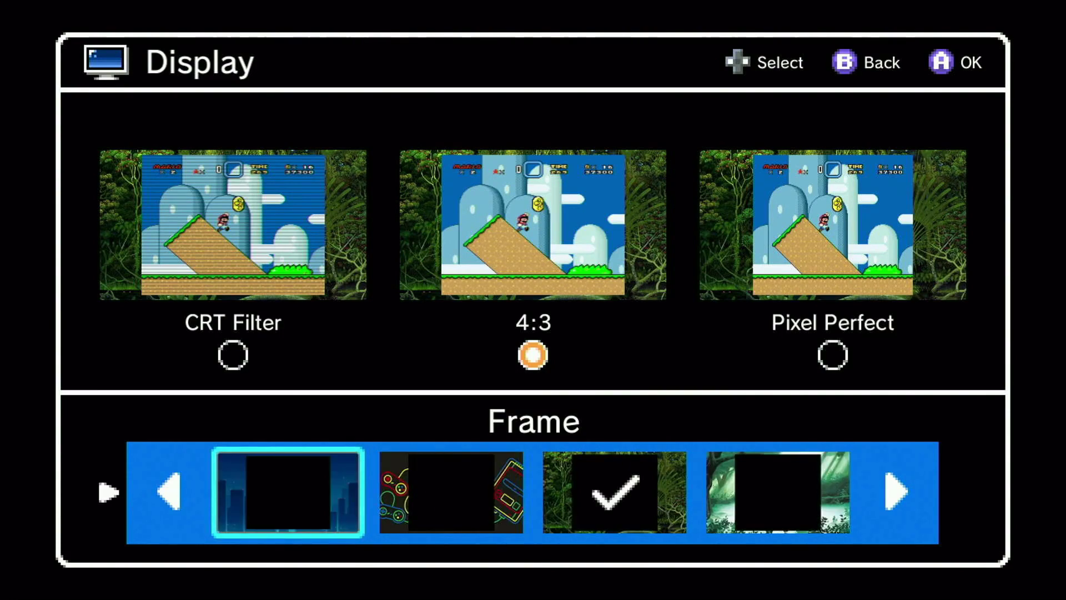
key(Escape)
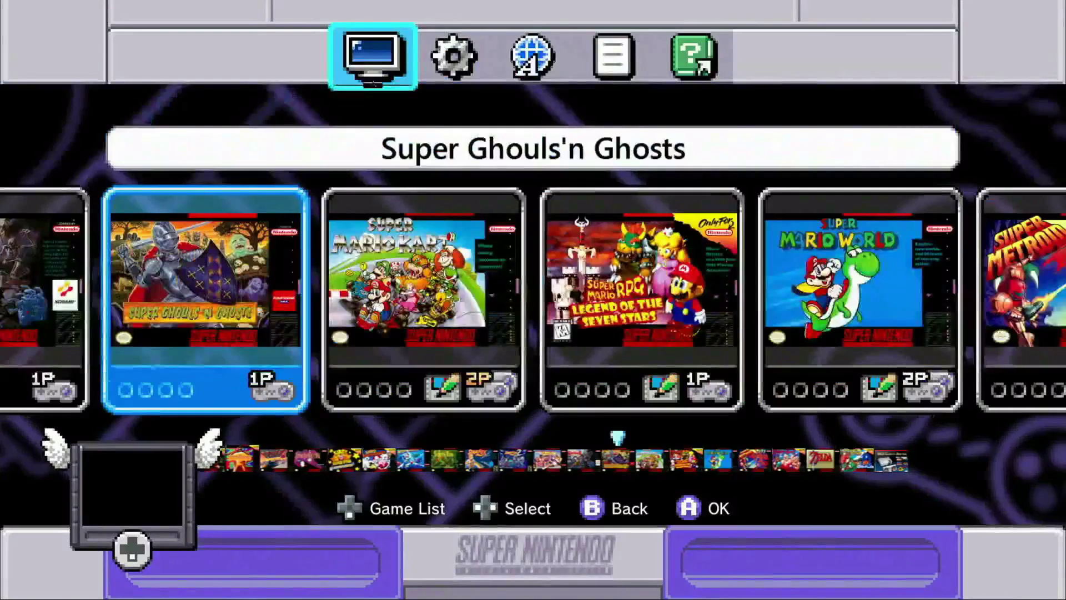
key(Down)
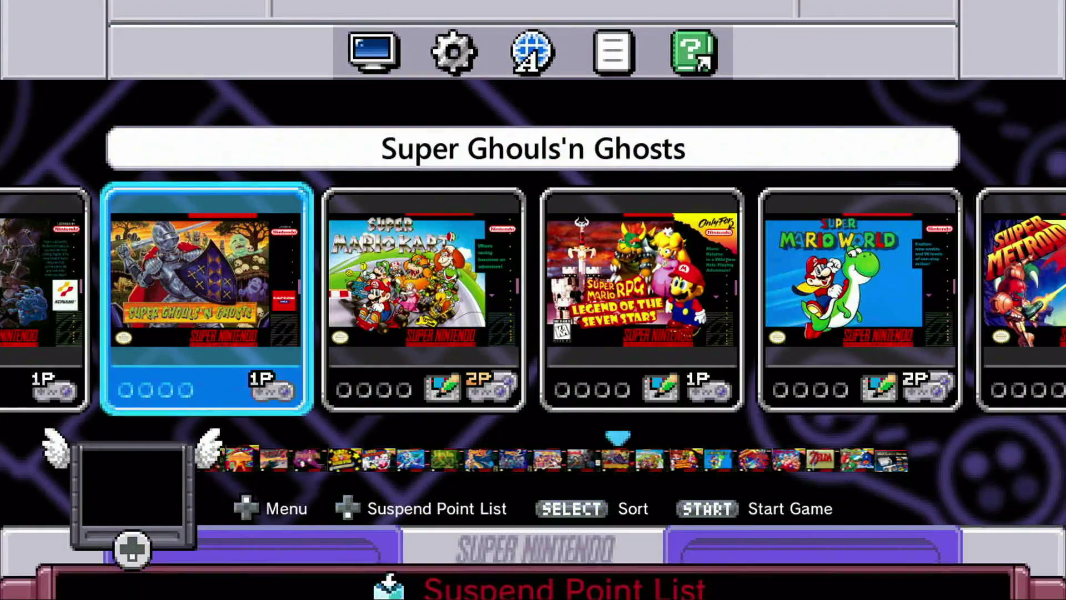
key(Right)
key(Right)
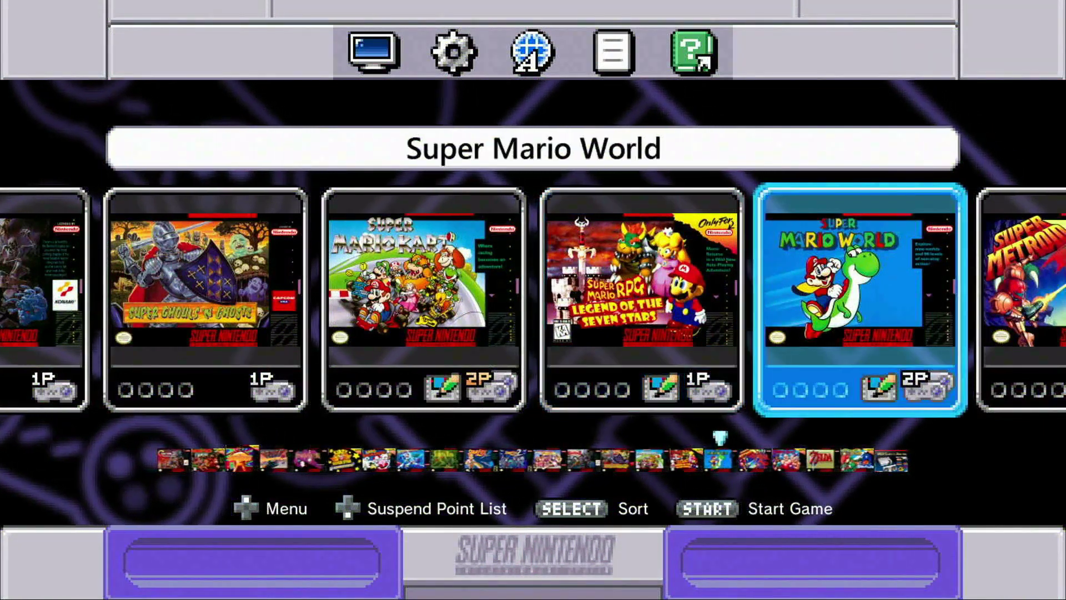
key(Right)
key(Right)
key(Right)
key(Right)
key(Left)
key(Left)
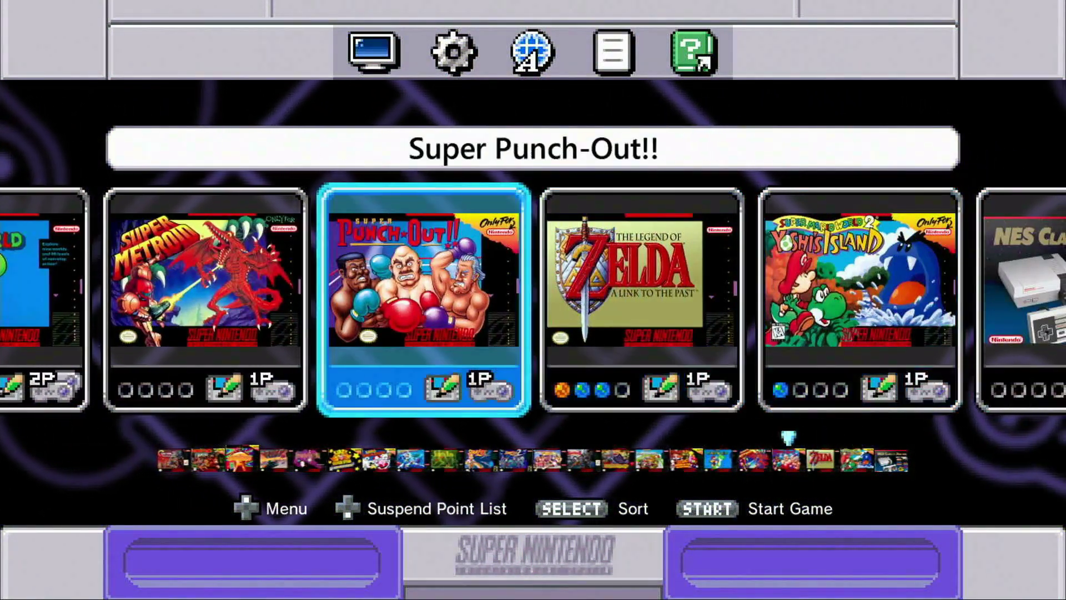
key(Left)
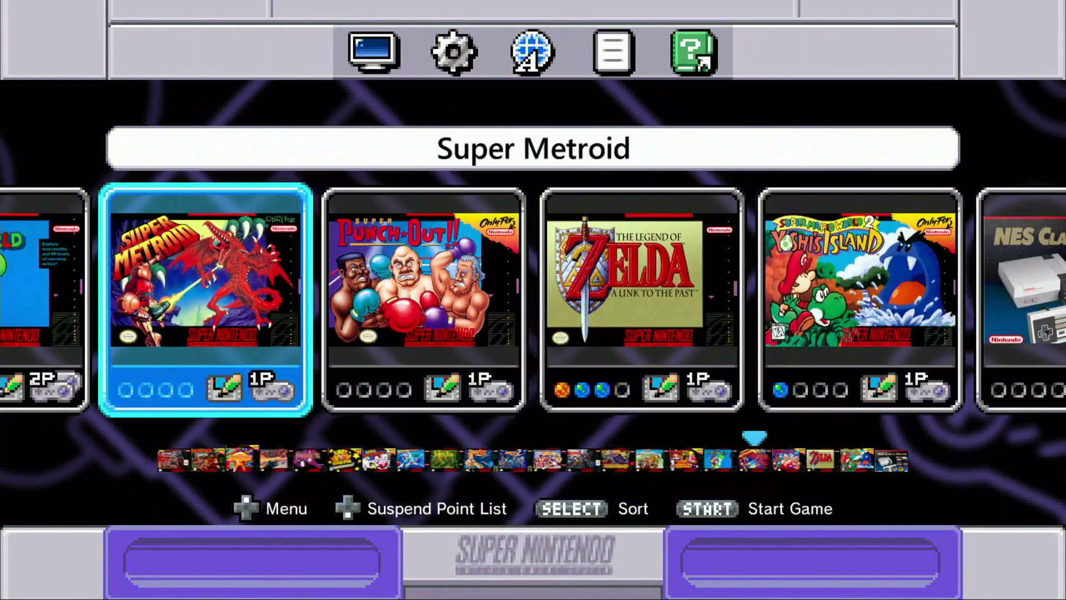
key(Right)
key(Right)
key(Right)
key(Right)
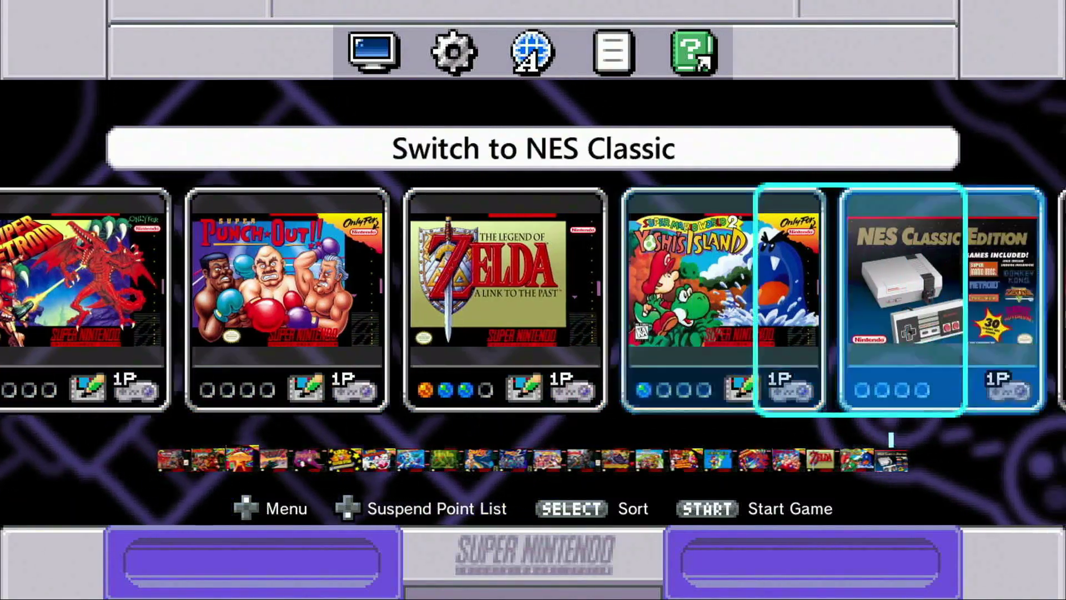
key(Right)
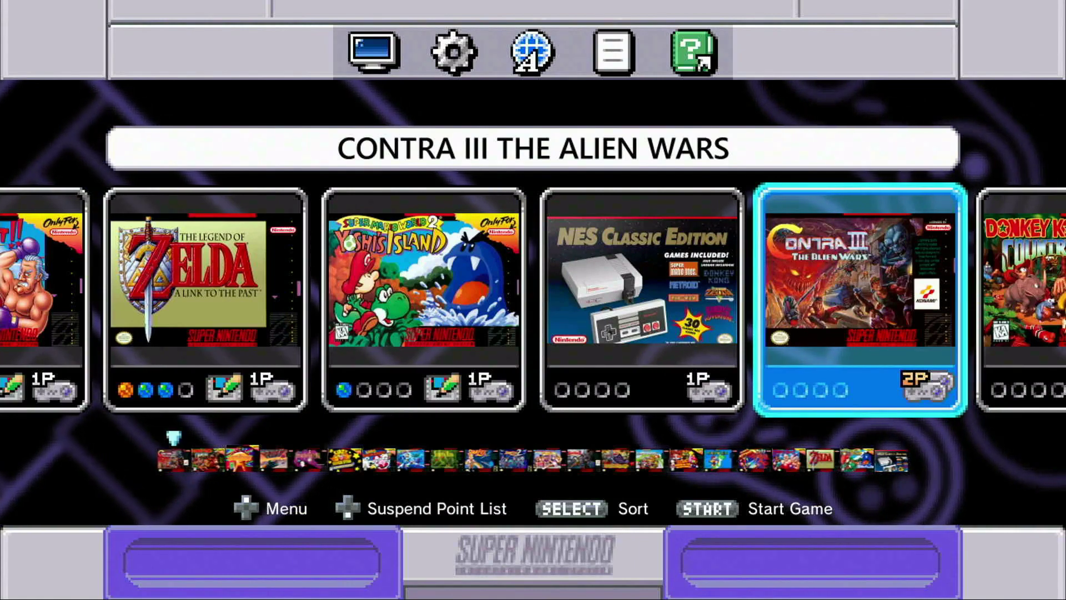
key(Left)
key(Left)
key(Left)
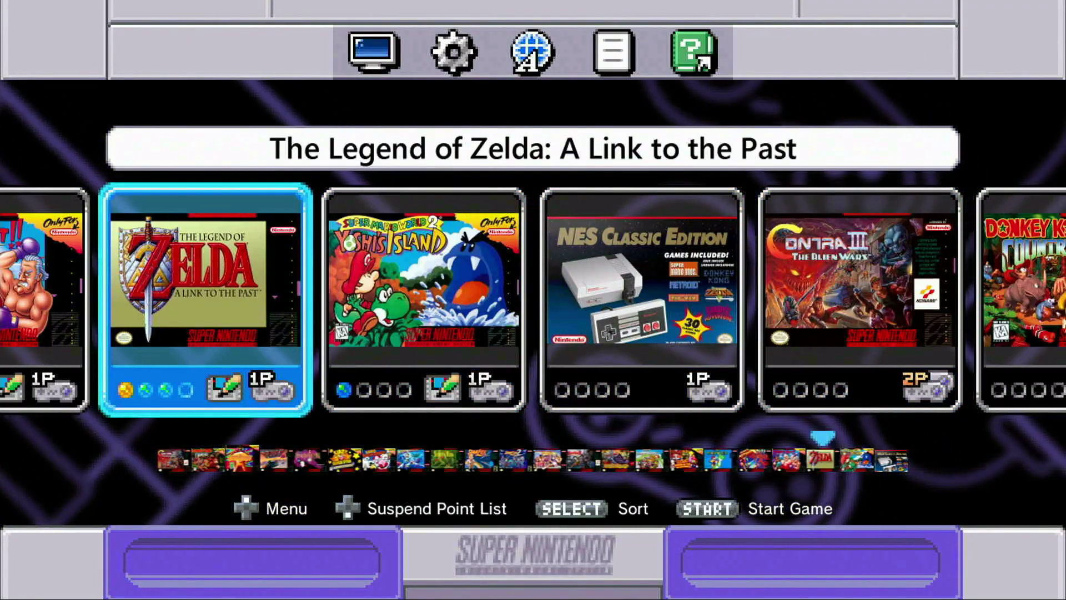
key(Left)
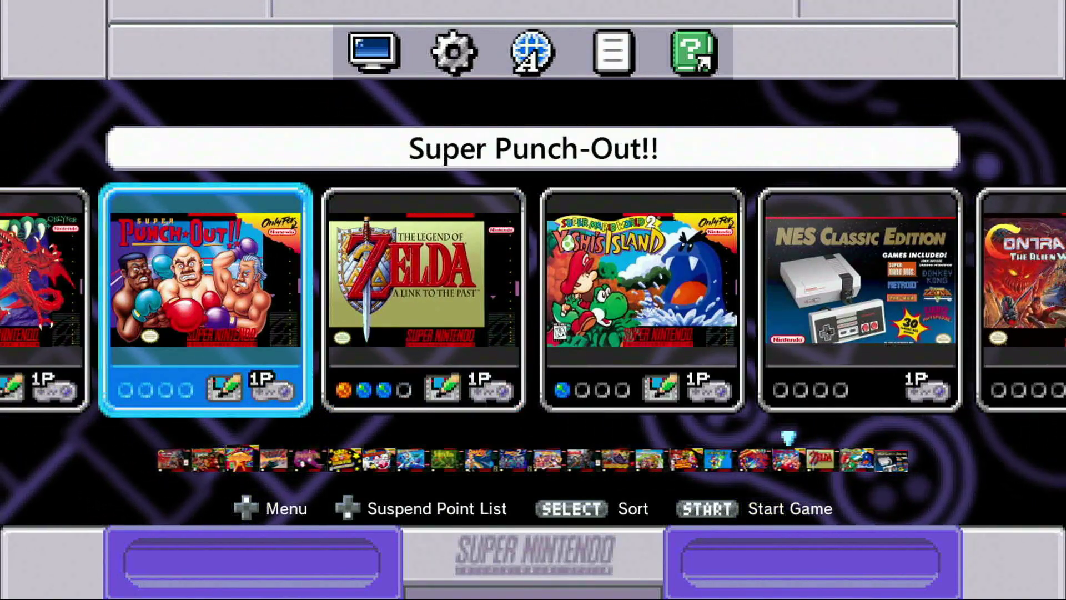
key(Right)
key(Right)
key(Right)
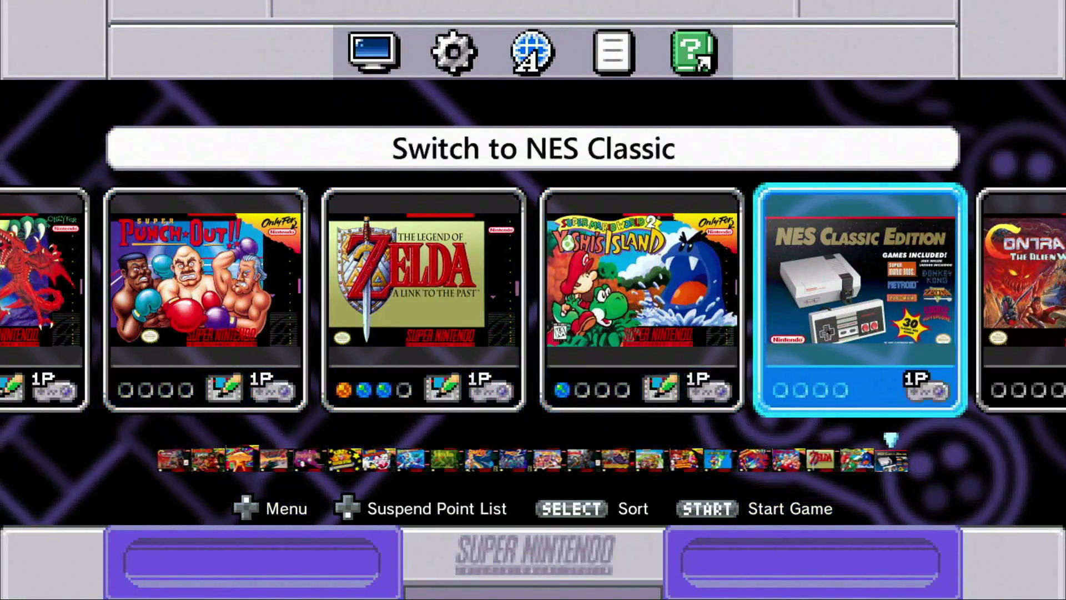
key(Left)
key(Left)
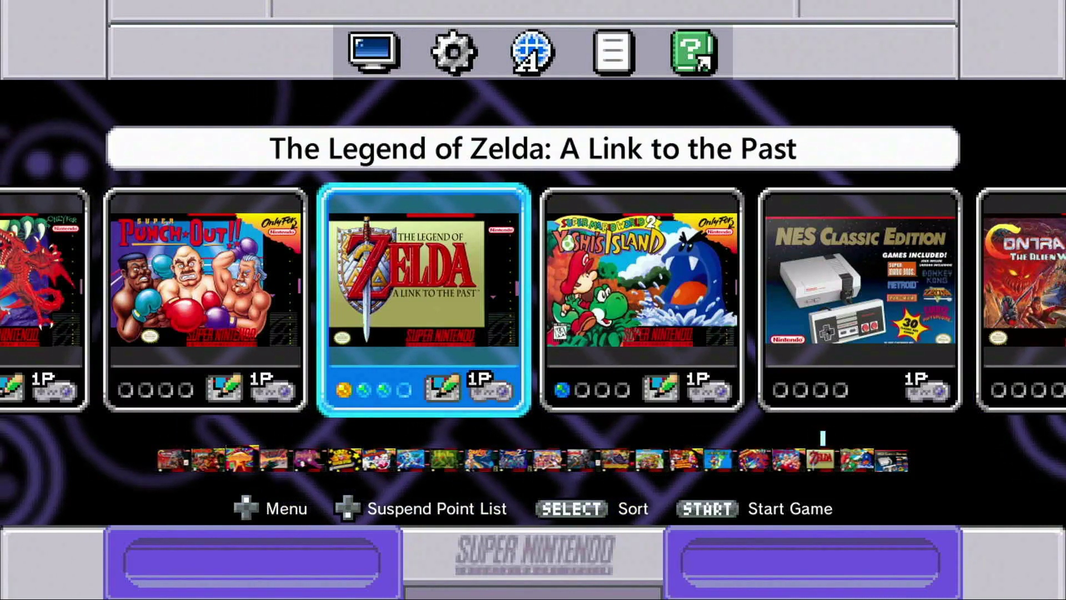
key(Left)
key(Left)
key(Left)
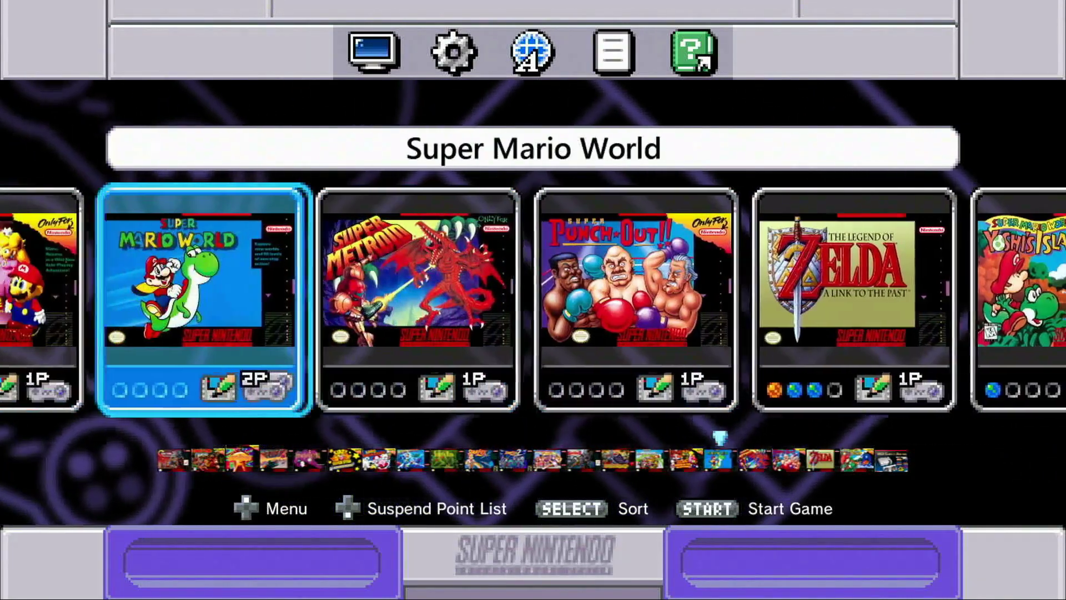